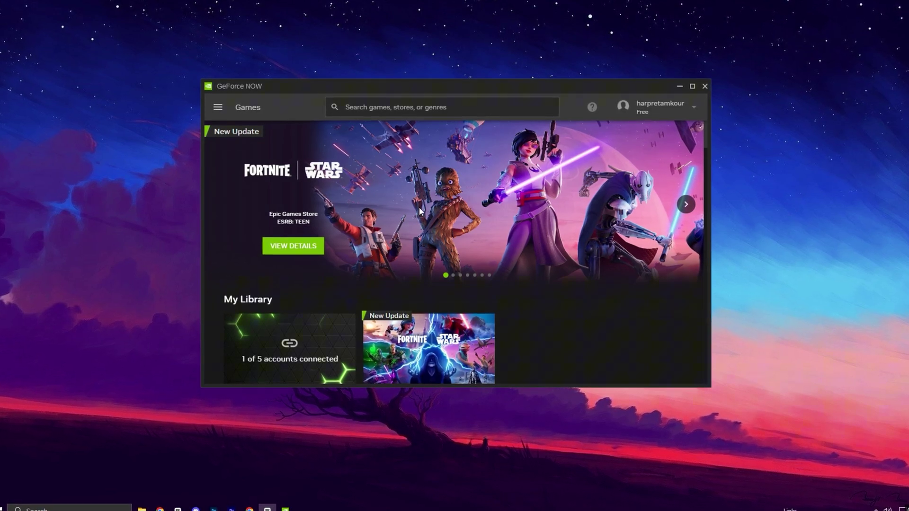
Step: Open the app settings and turn off the Network Status indicators
scroll(419, 209, down, 1)
scroll(419, 209, up, 1)
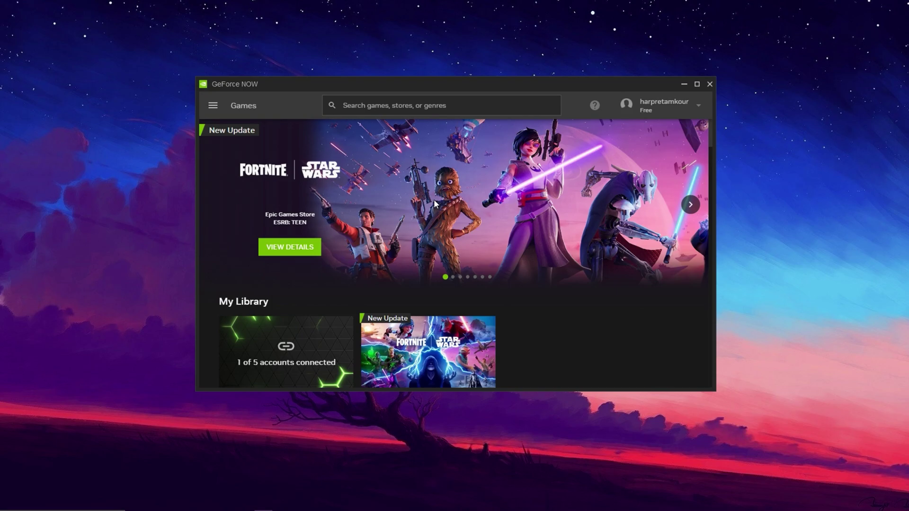
click(213, 105)
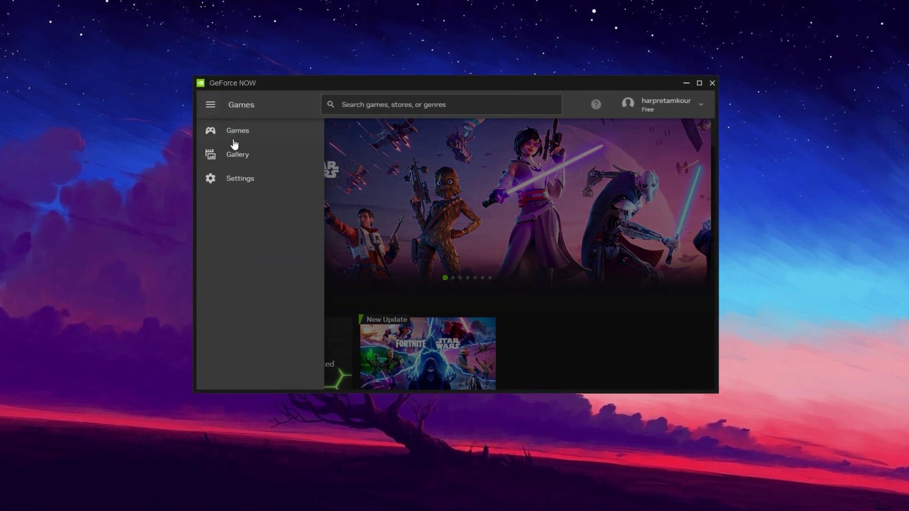
click(240, 182)
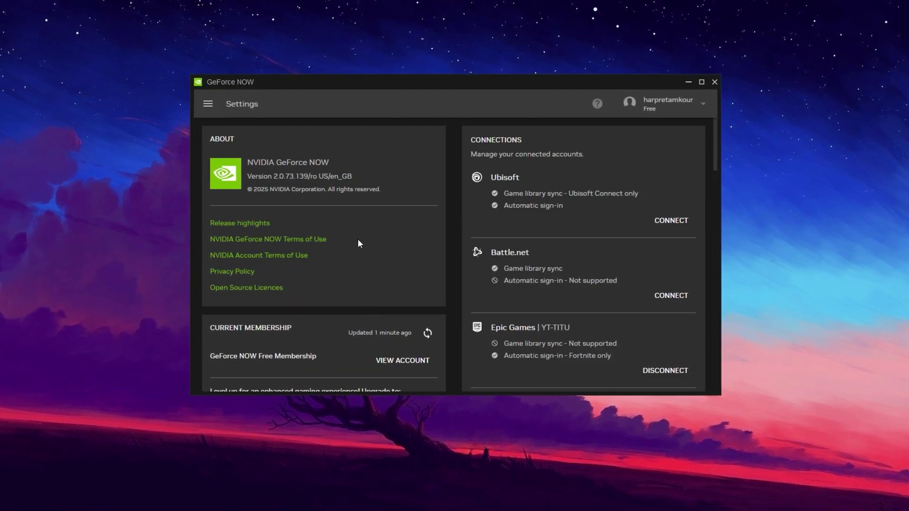
scroll(357, 243, down, 10)
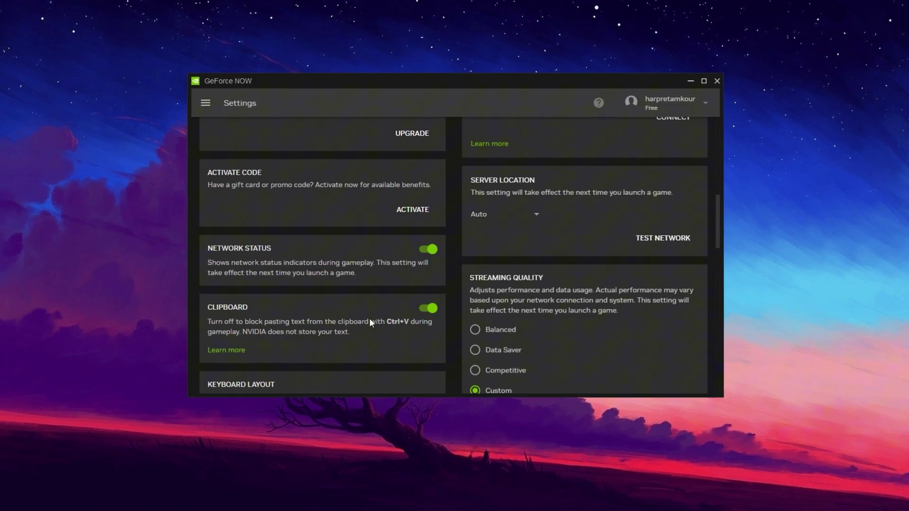
click(427, 249)
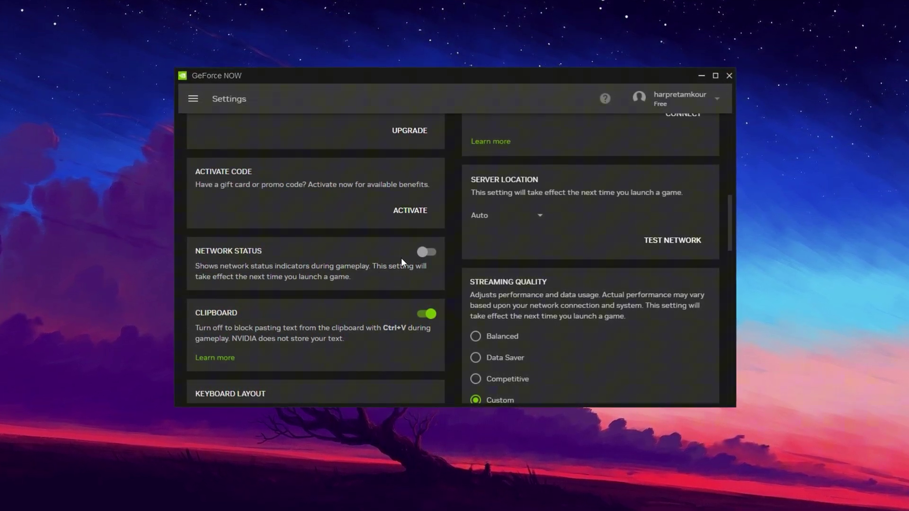
Step: Check the connected game store accounts and keep Auto as the server location
scroll(411, 261, up, 5)
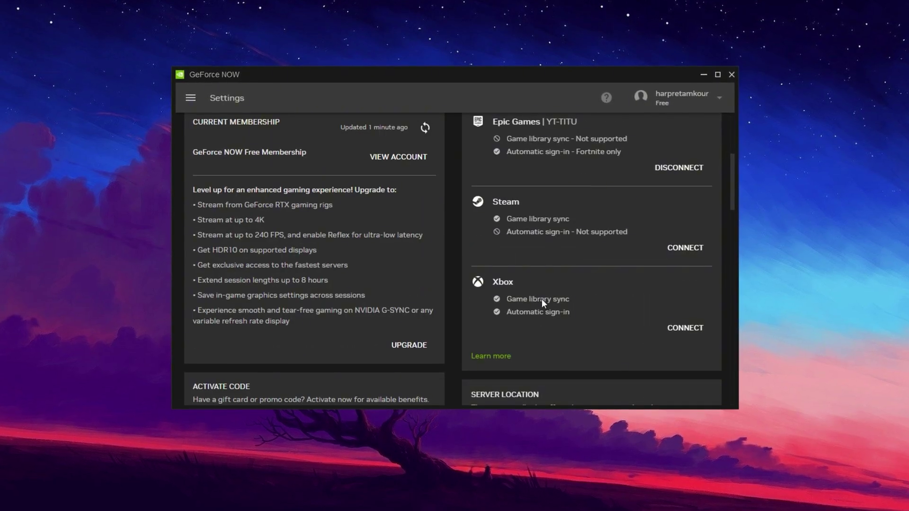
scroll(542, 299, up, 3)
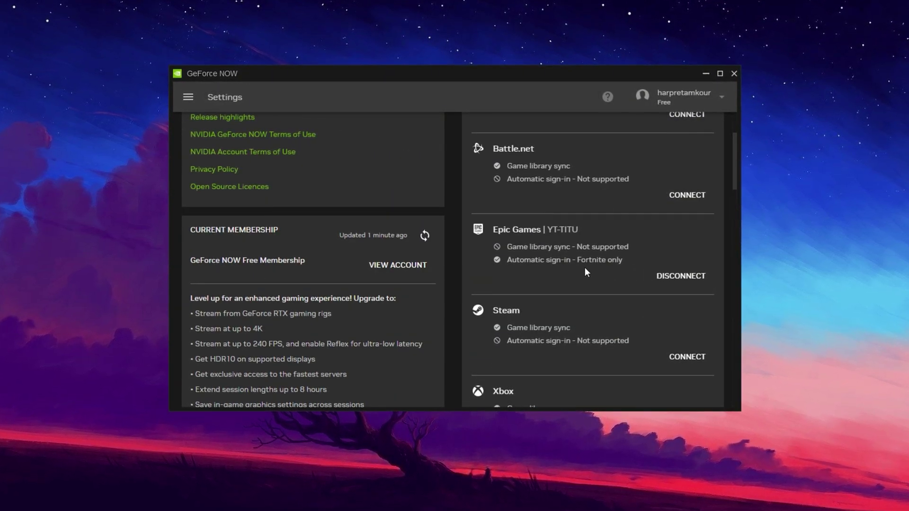
scroll(585, 268, down, 4)
scroll(586, 269, down, 1)
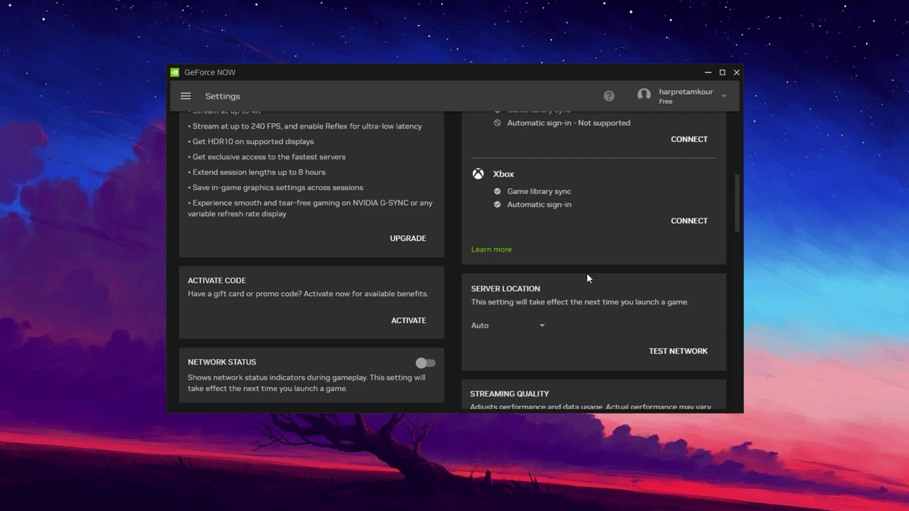
scroll(586, 278, down, 2)
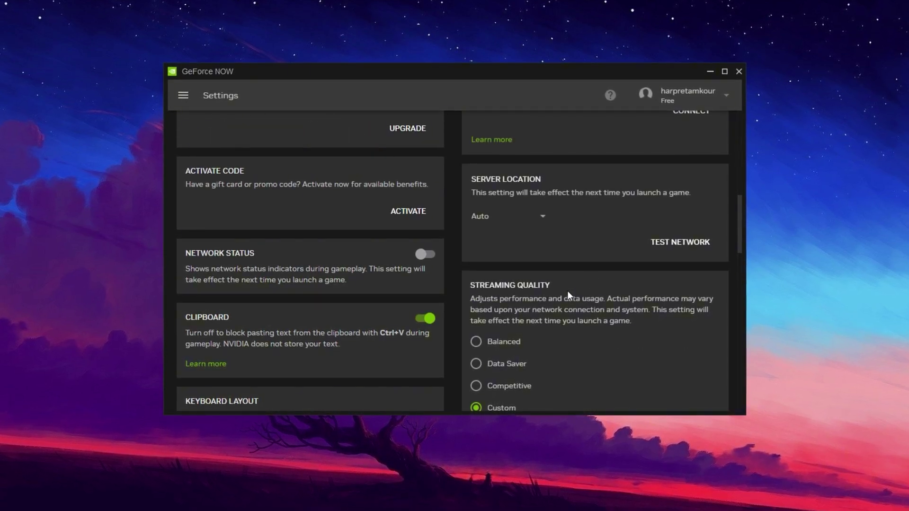
scroll(566, 303, down, 3)
scroll(566, 312, up, 1)
scroll(566, 314, up, 1)
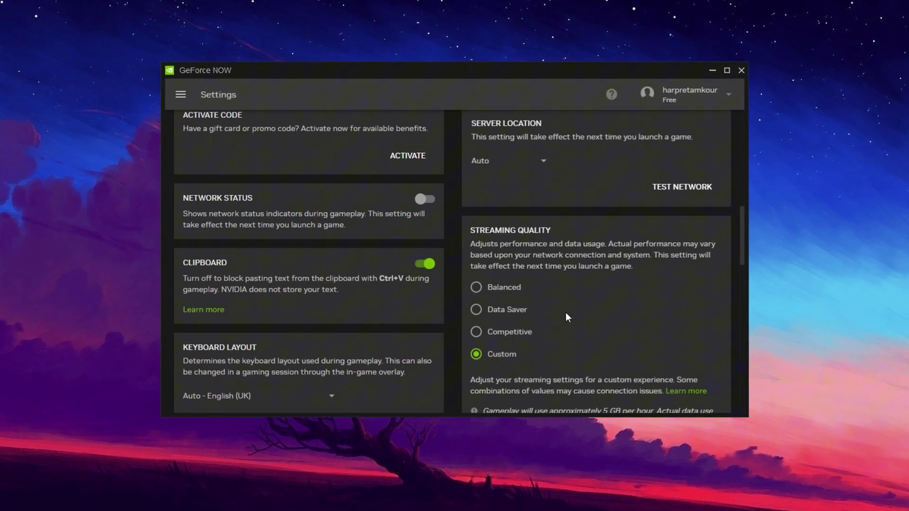
scroll(566, 312, up, 1)
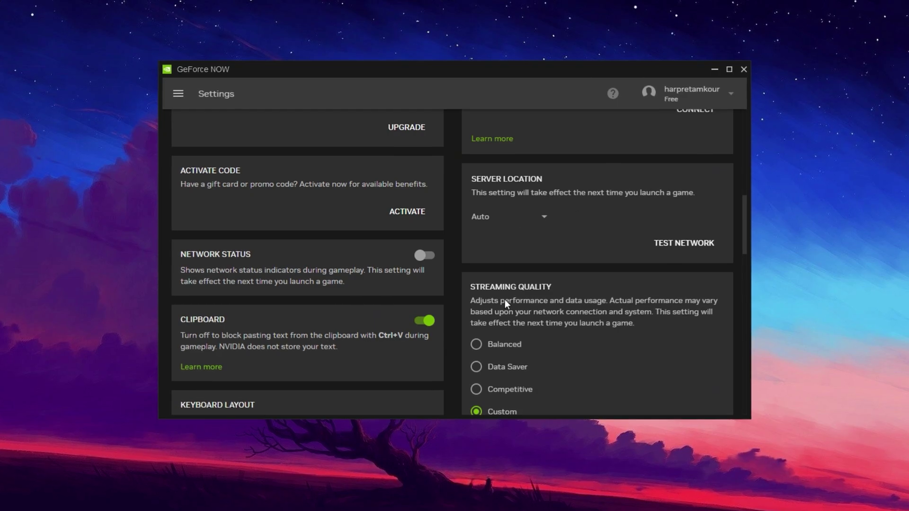
click(531, 217)
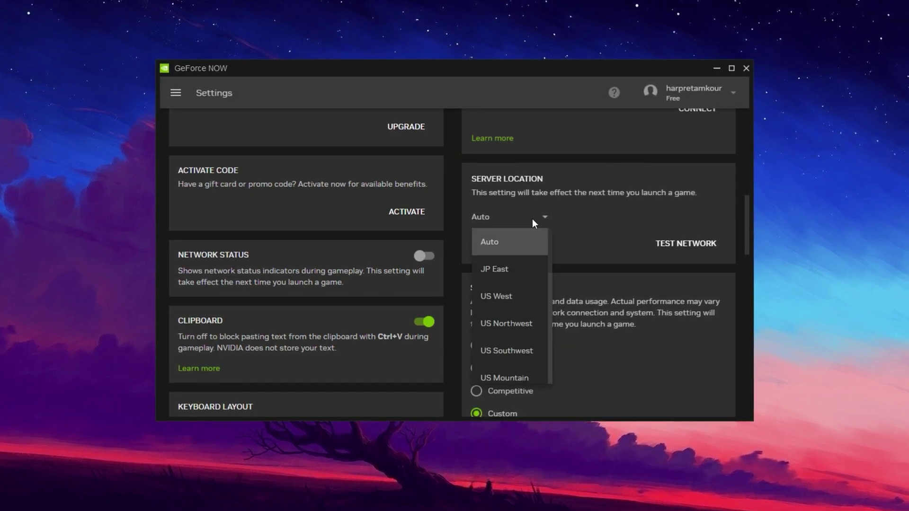
click(521, 242)
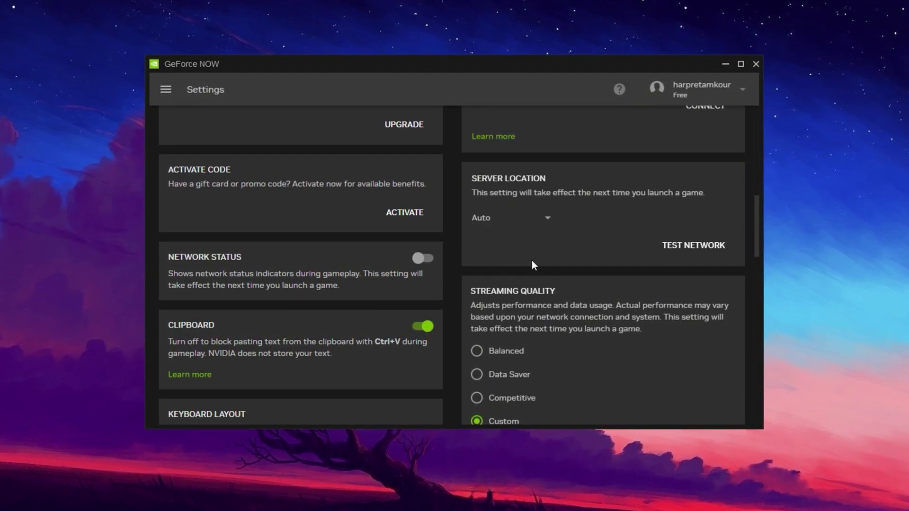
Step: Examine the custom streaming quality details and the available frame rate options
scroll(530, 298, down, 2)
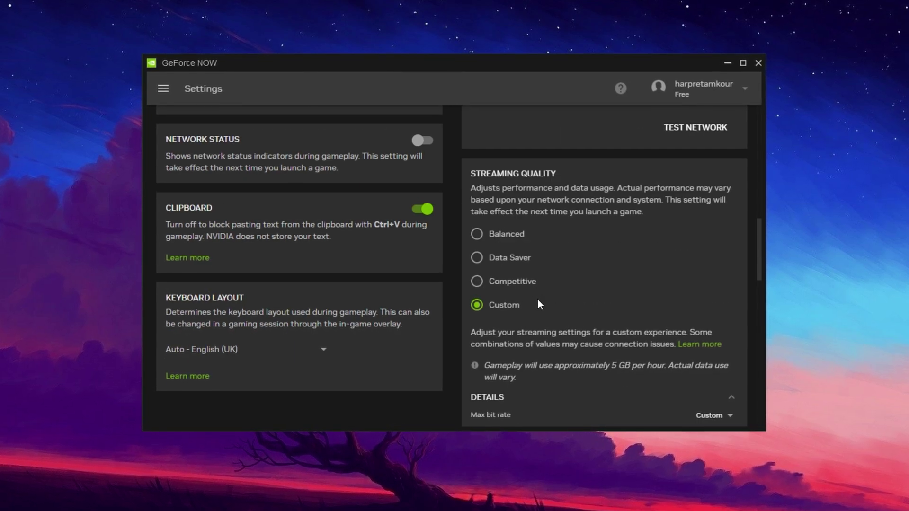
scroll(537, 305, down, 1)
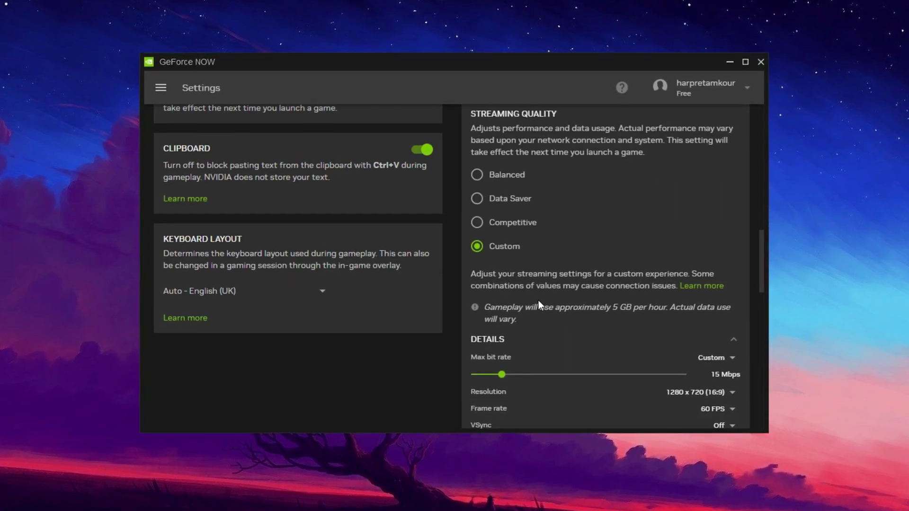
scroll(538, 303, down, 2)
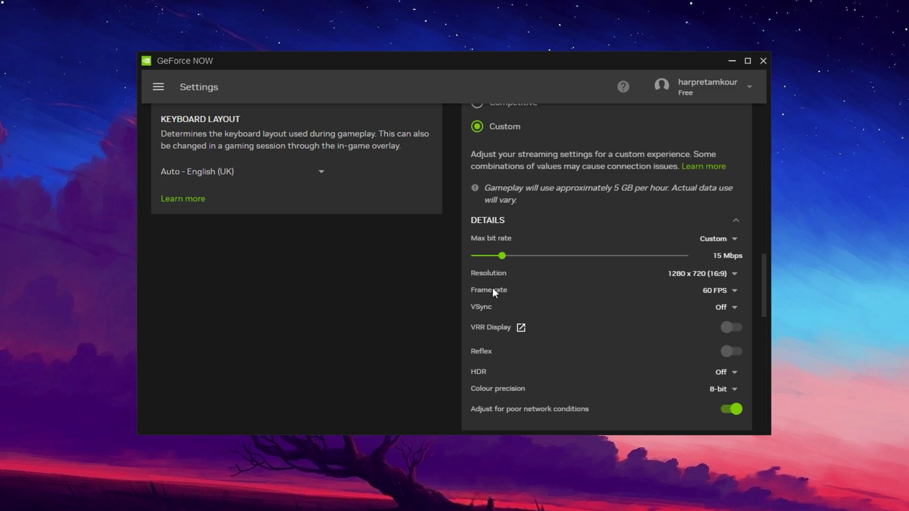
scroll(552, 325, up, 2)
scroll(552, 324, down, 2)
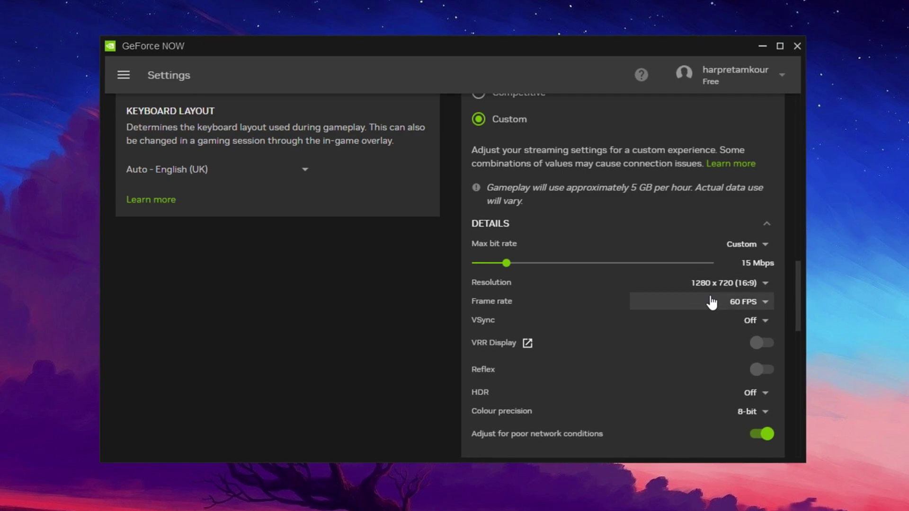
click(742, 303)
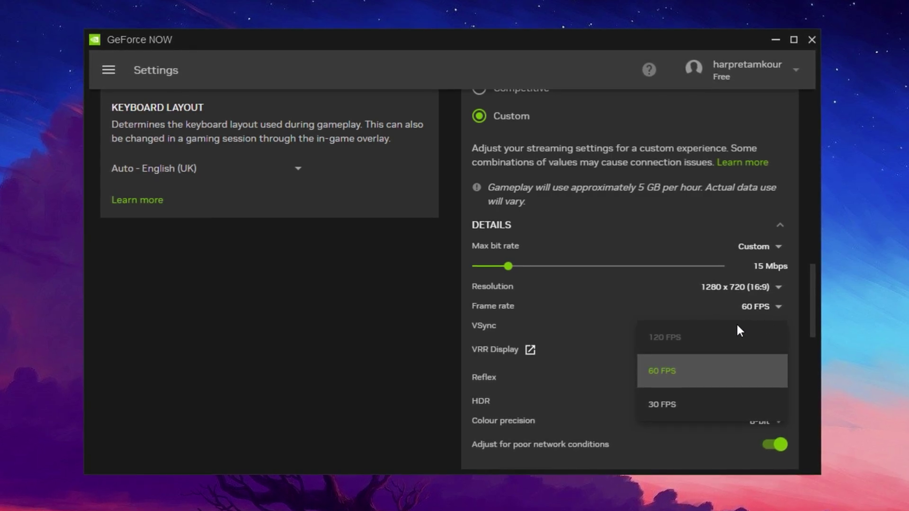
click(760, 308)
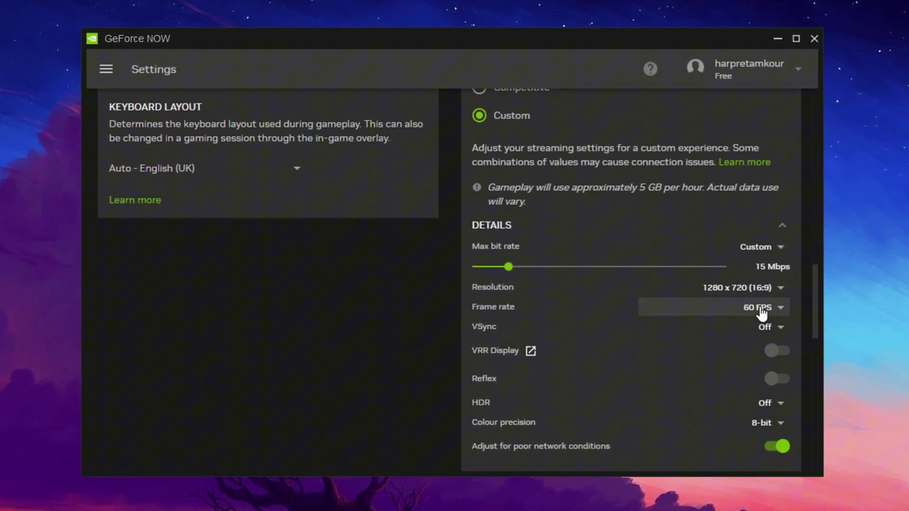
Step: Set the streaming resolution to 1920 x 1080 (16:9) and check the frame rates offered for it
click(739, 291)
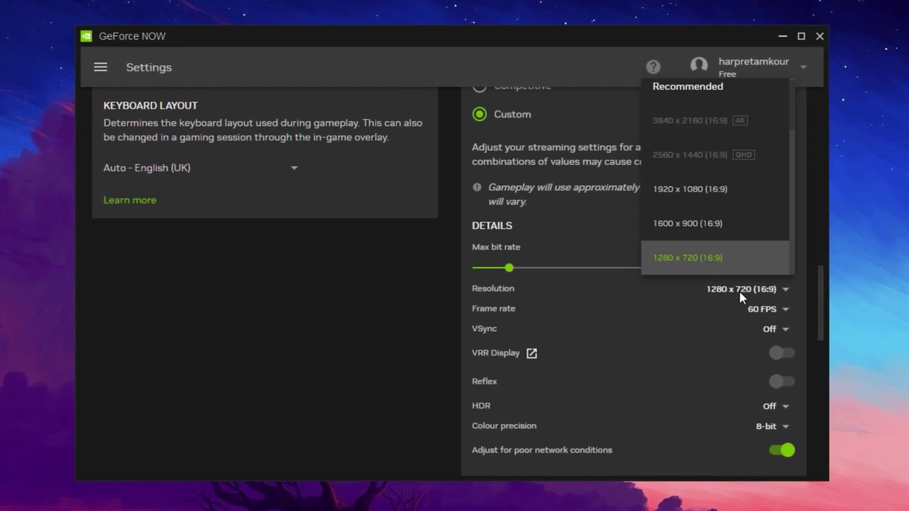
click(701, 201)
click(707, 309)
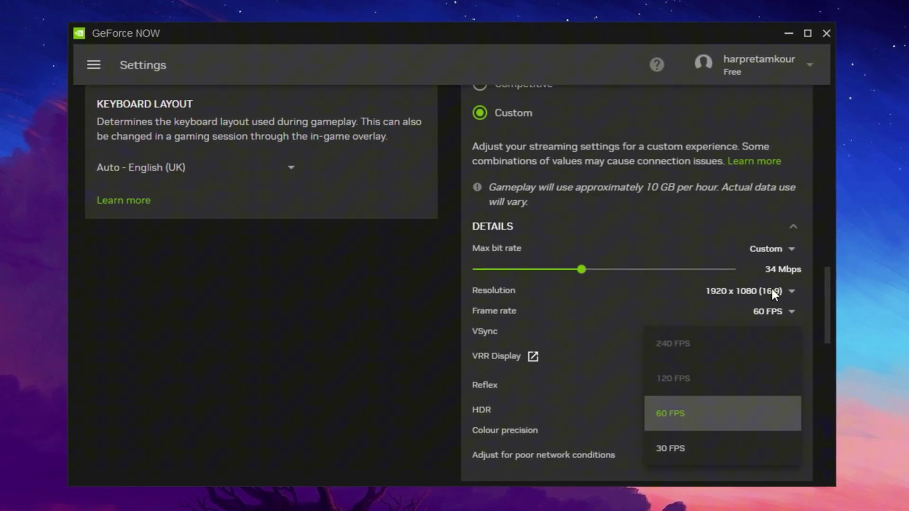
click(757, 289)
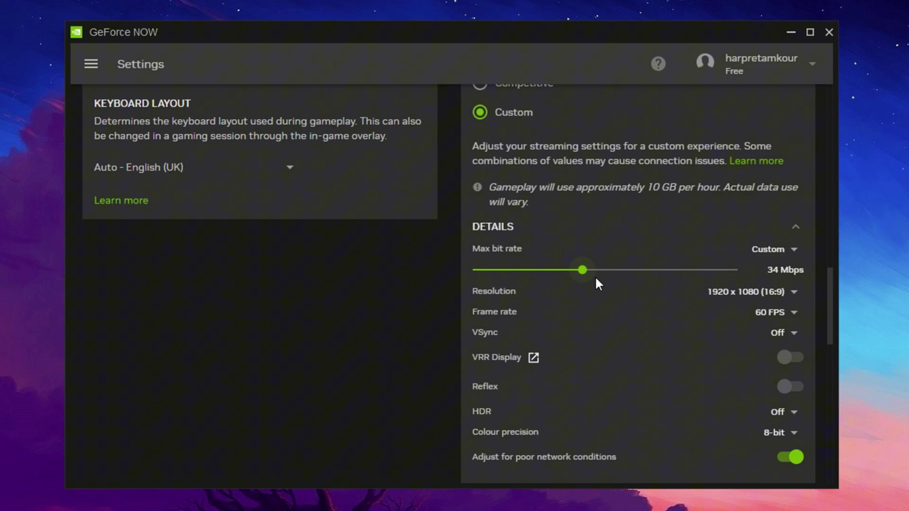
Step: Examine the VSync choices and the HDR setting in the streaming quality details
click(781, 334)
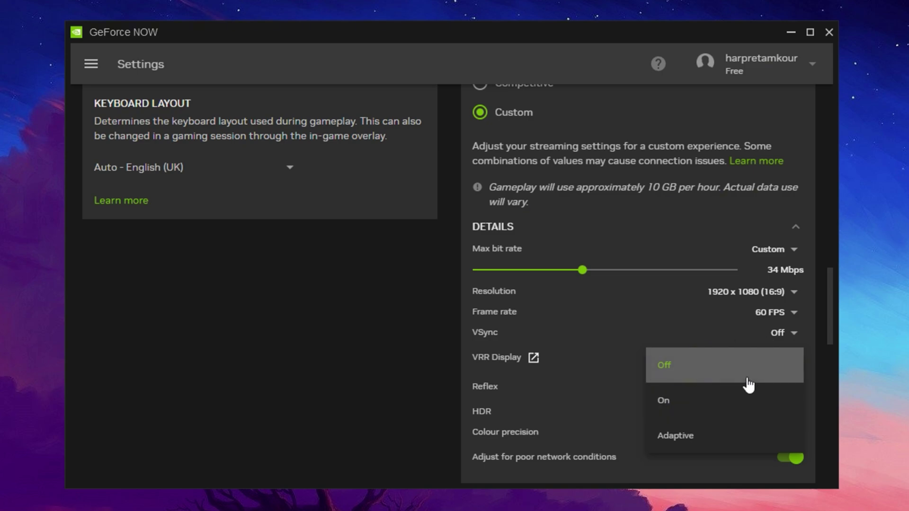
click(792, 337)
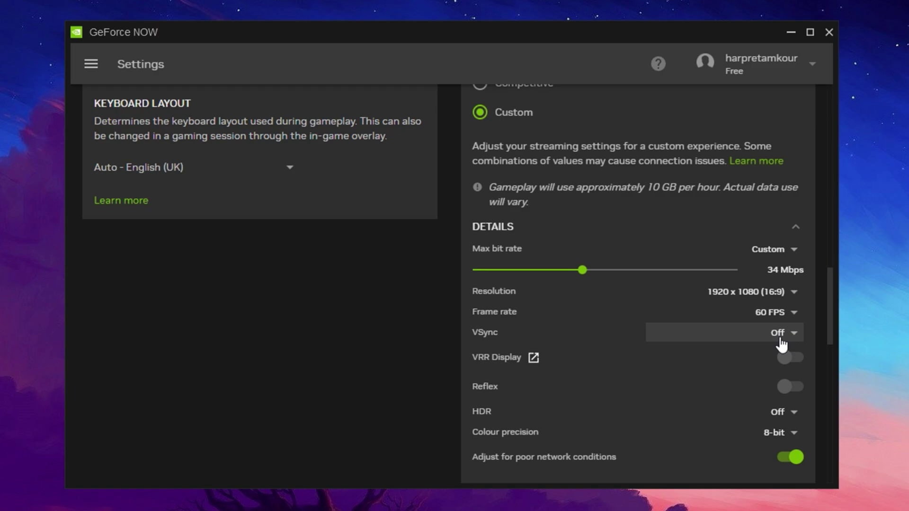
scroll(680, 371, down, 2)
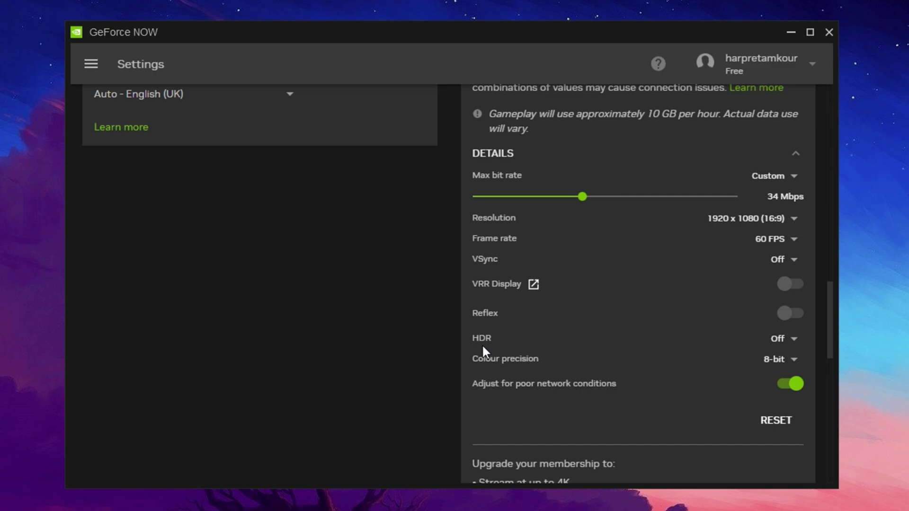
click(784, 348)
click(783, 338)
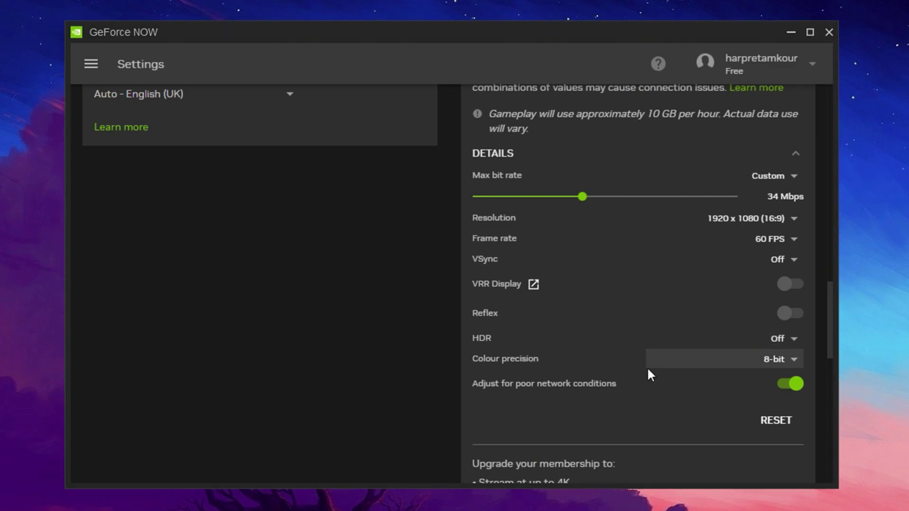
Step: Review the resolution upscaling options, the frame rate choices and the rest of the settings page
scroll(648, 373, down, 8)
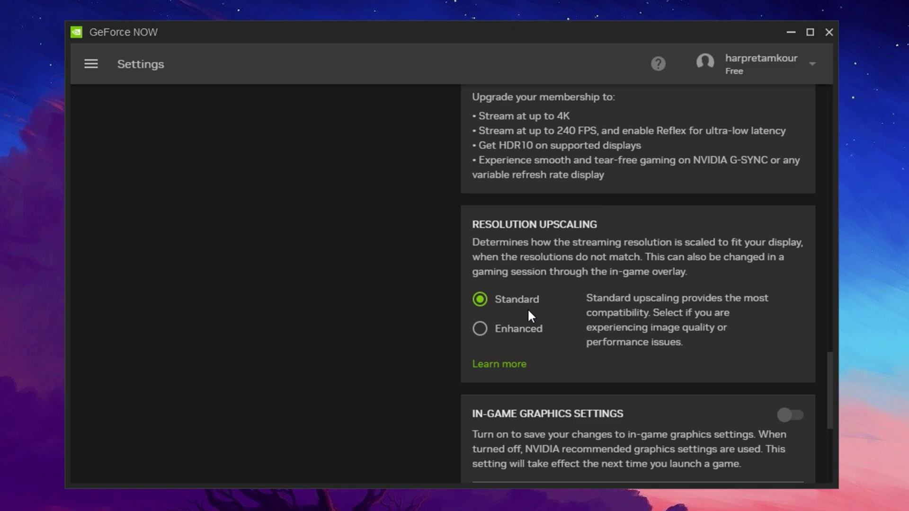
scroll(531, 313, up, 6)
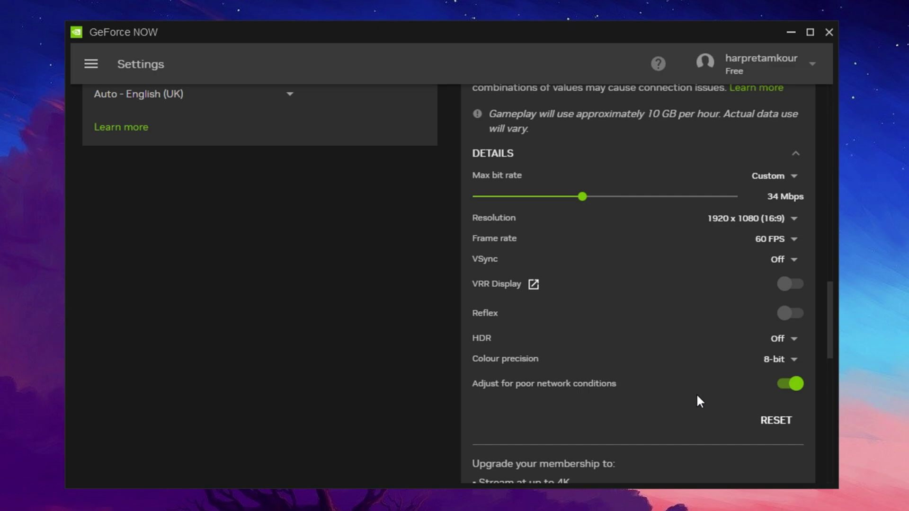
click(771, 242)
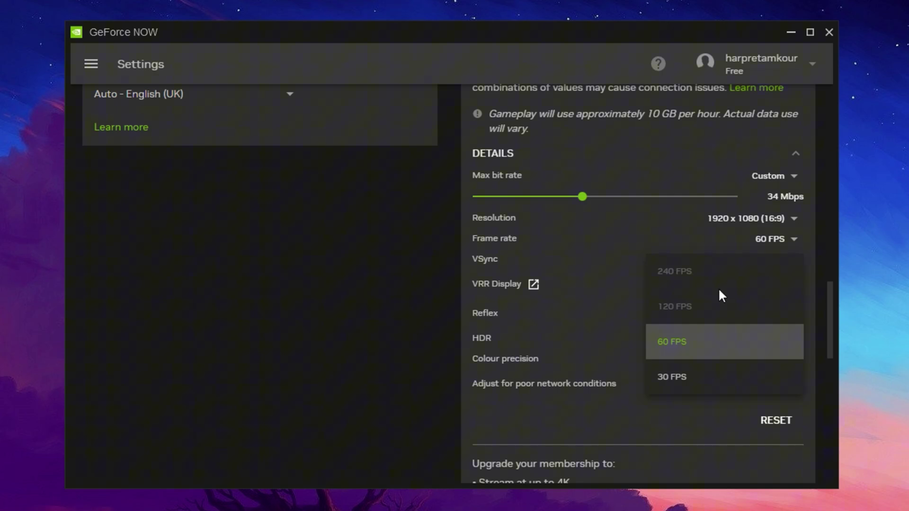
click(770, 241)
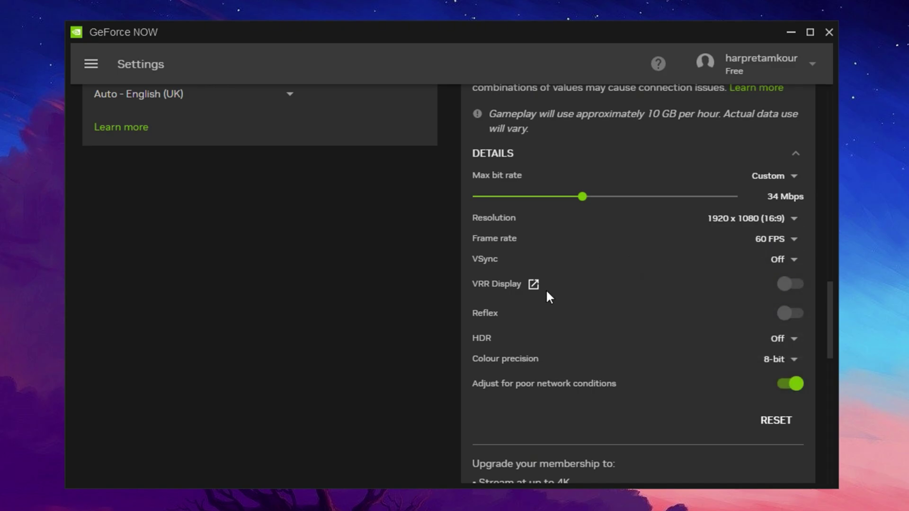
scroll(584, 330, up, 10)
scroll(584, 329, up, 10)
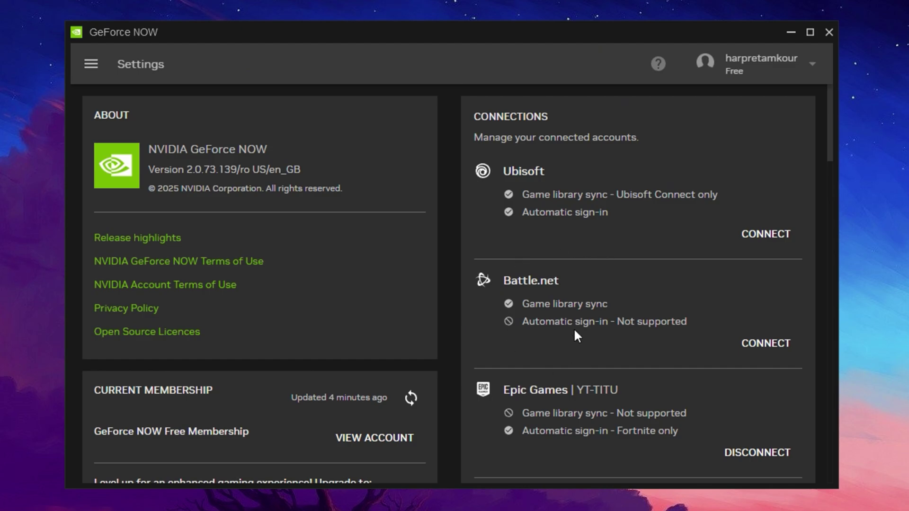
scroll(574, 330, down, 15)
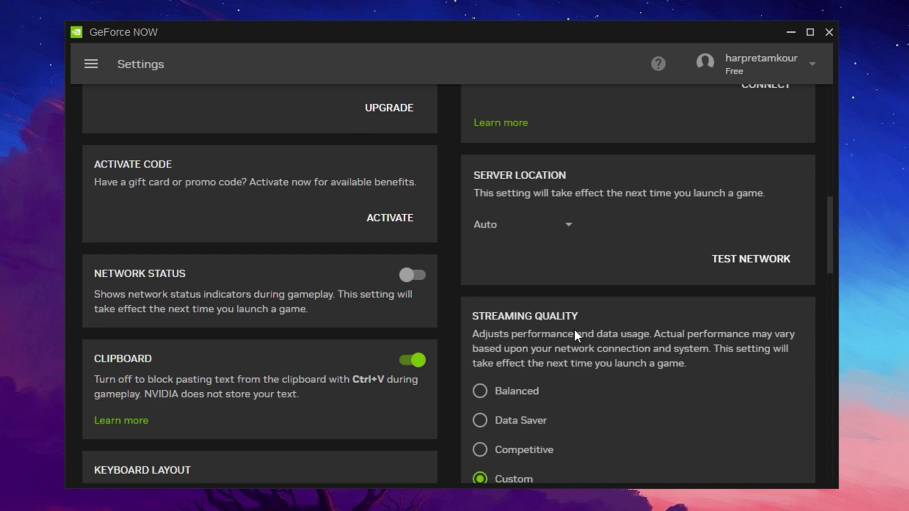
scroll(577, 334, down, 2)
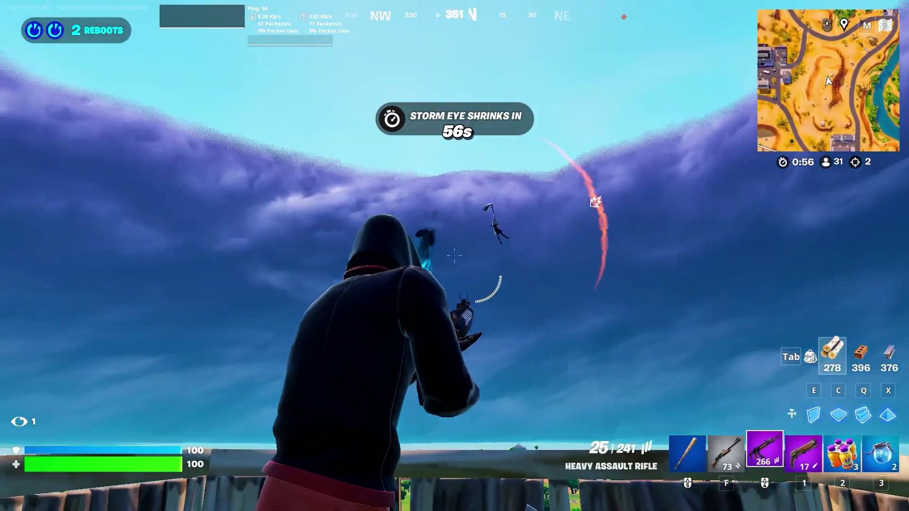
click(454, 256)
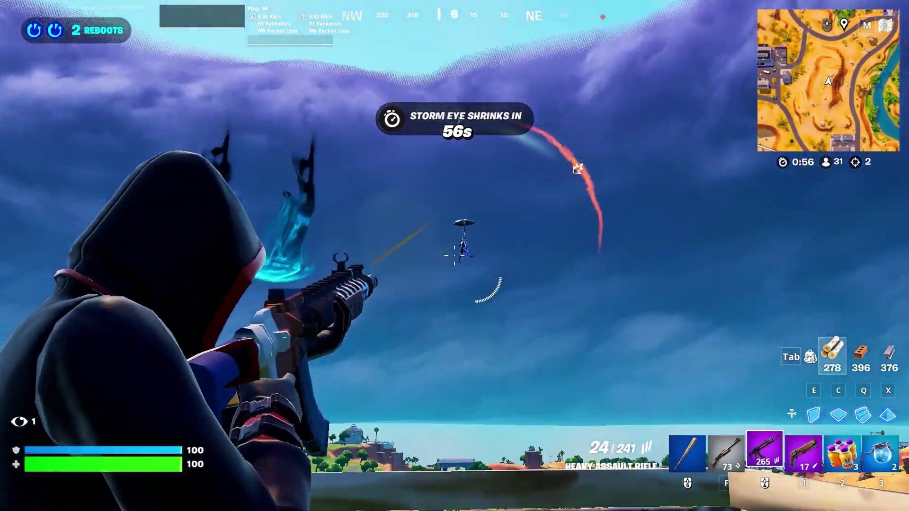
click(454, 256)
click(454, 256)
click(455, 256)
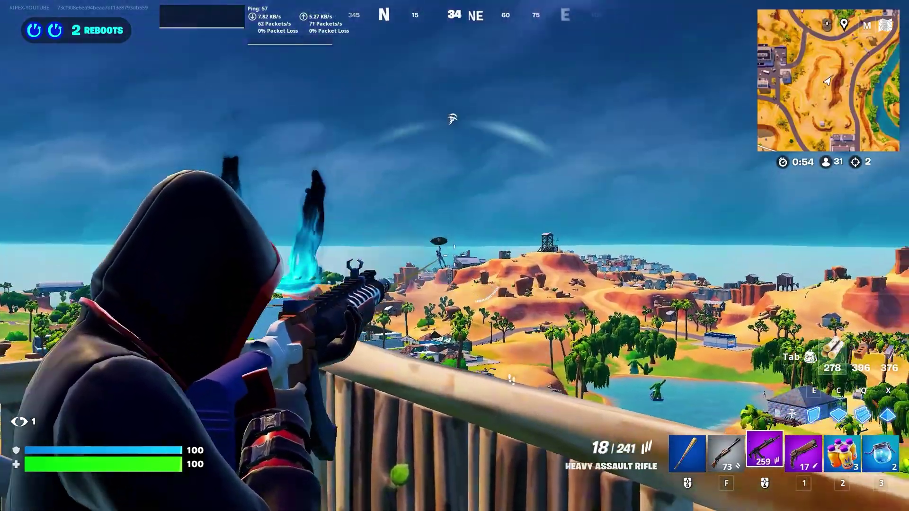
click(455, 255)
key(q)
click(455, 255)
click(454, 256)
click(455, 256)
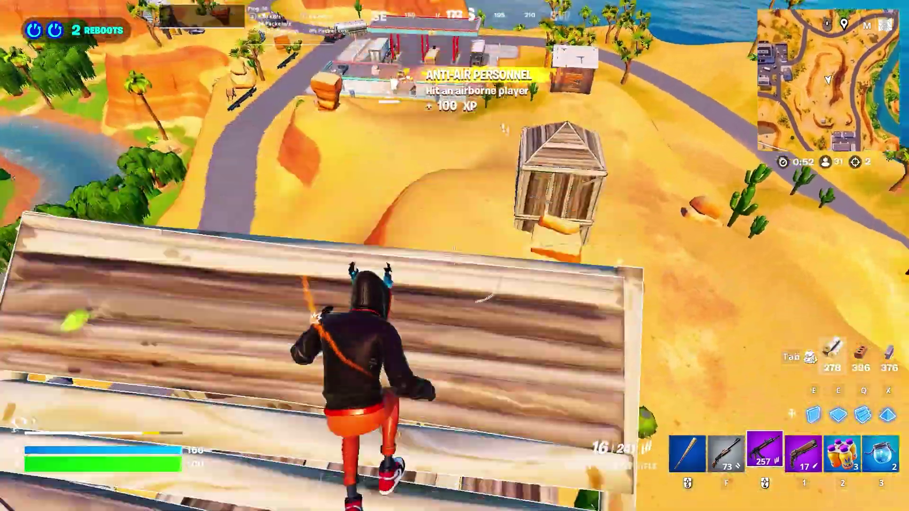
click(455, 255)
click(454, 255)
click(455, 256)
key(f)
click(454, 255)
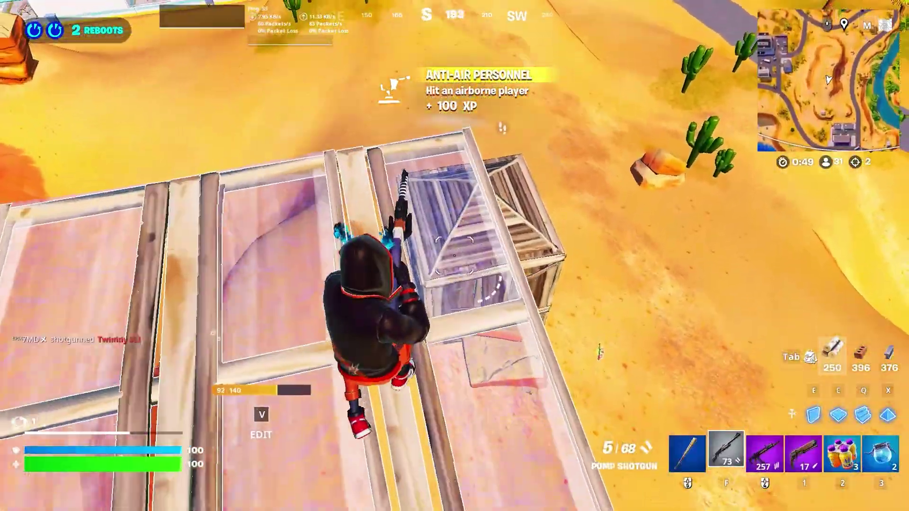
key(space)
key(q)
click(455, 256)
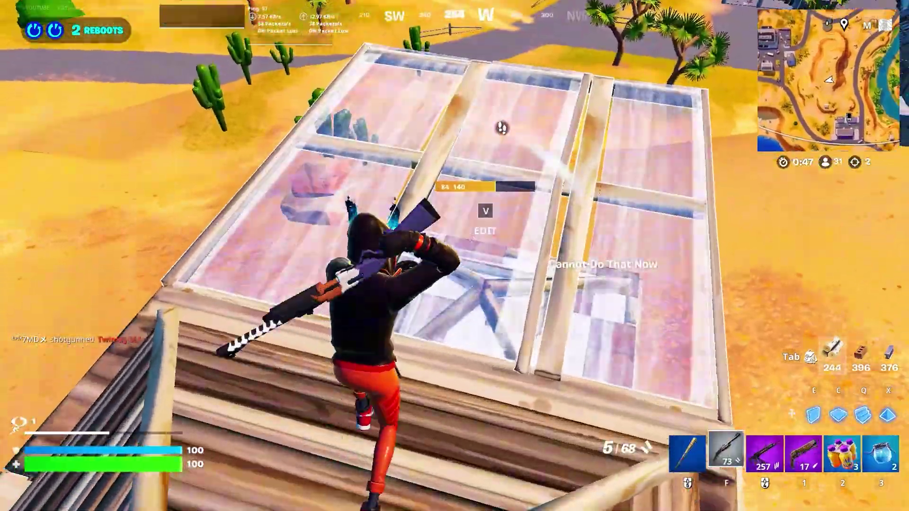
click(454, 256)
click(455, 256)
click(455, 255)
click(454, 256)
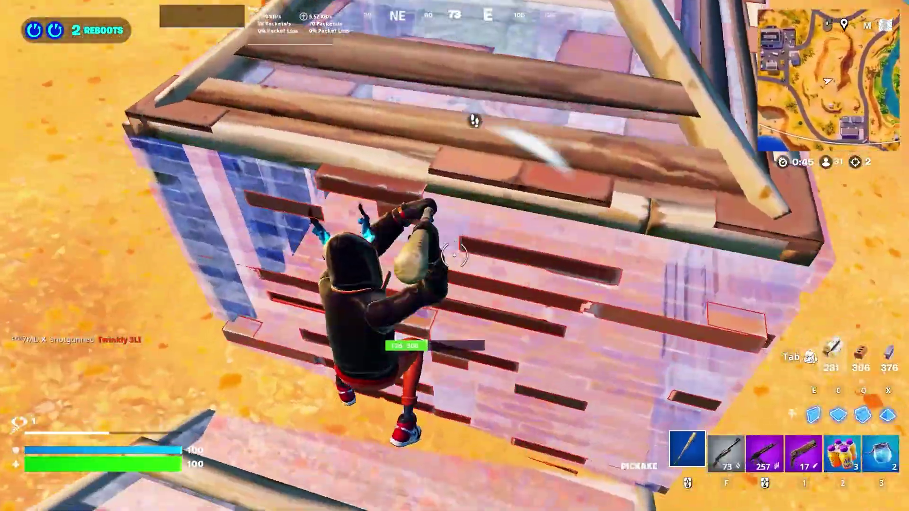
click(455, 255)
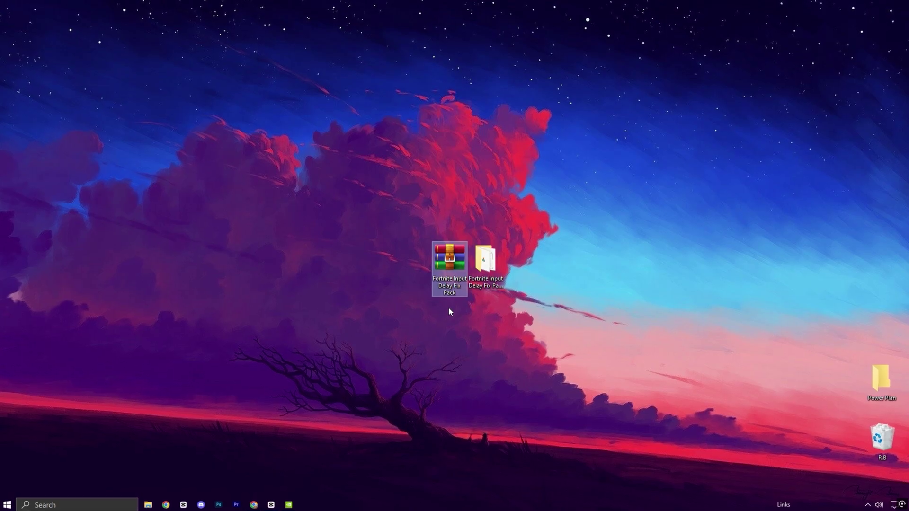
Step: Open the Fortnite Input Delay Fix Pack folder on the desktop and launch Intelligent standby list cleaner from its ISLC subfolder
double_click(485, 262)
click(325, 176)
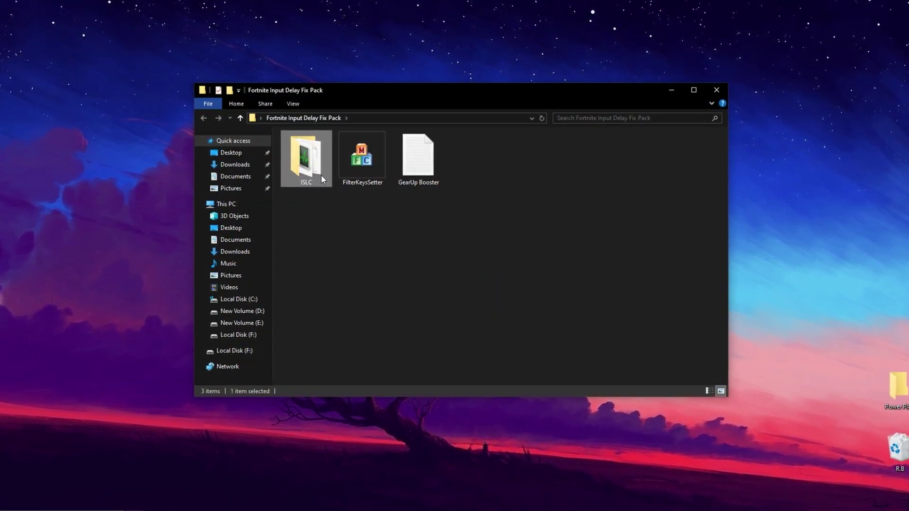
click(381, 170)
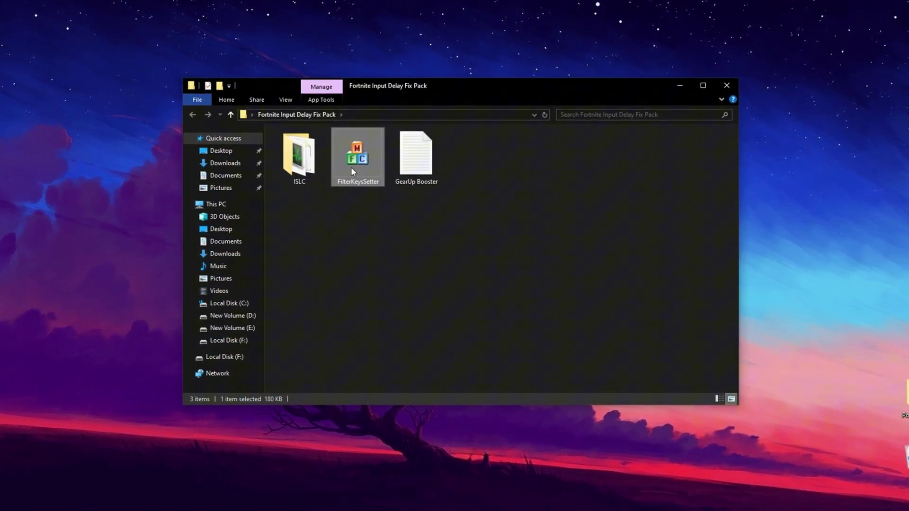
double_click(304, 157)
double_click(314, 146)
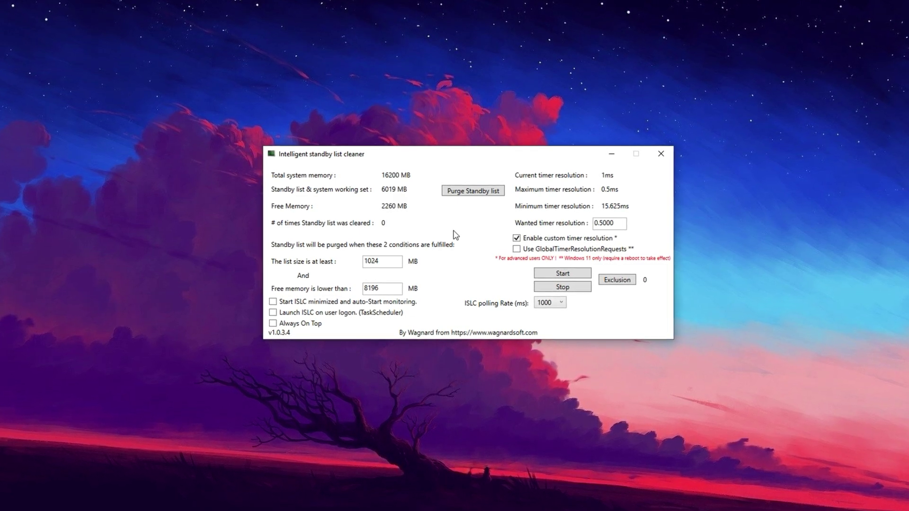
Step: Keep the list size threshold at 1024 MB and the free memory threshold at 8196 MB, and choose a polling rate of 1000 ms
double_click(389, 266)
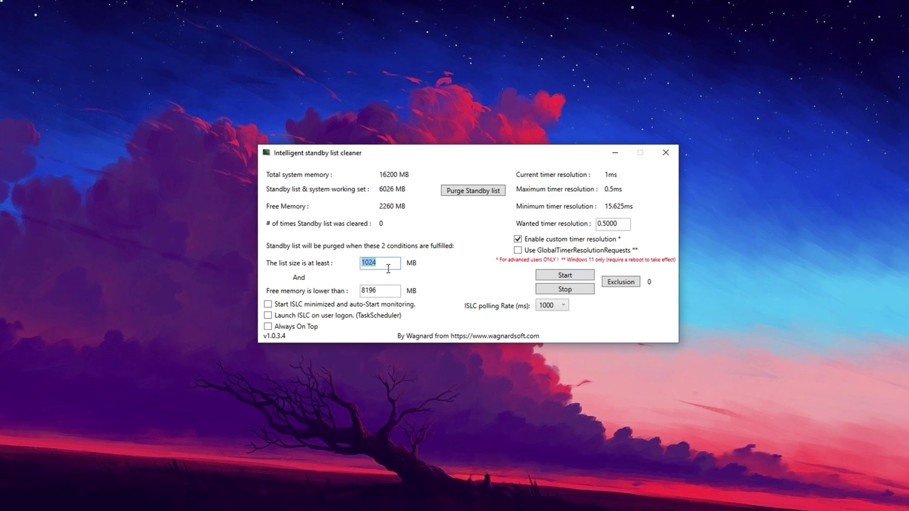
double_click(369, 292)
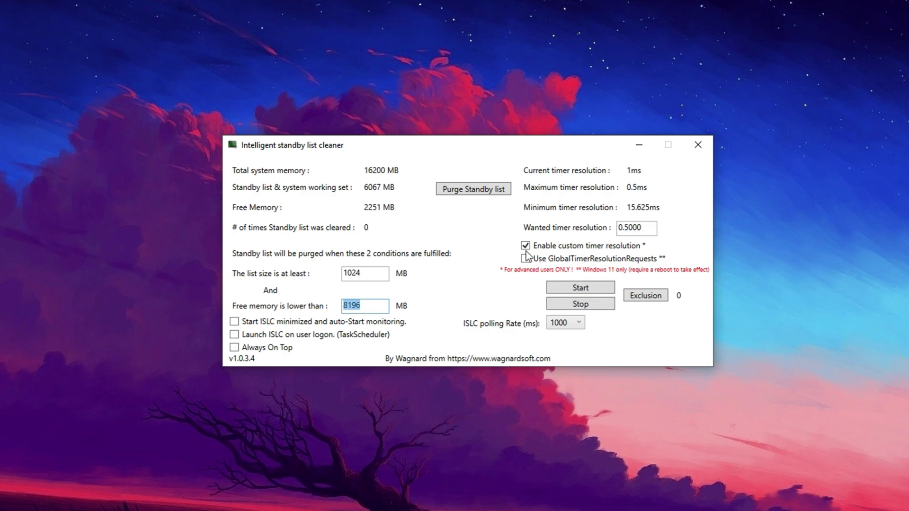
click(564, 327)
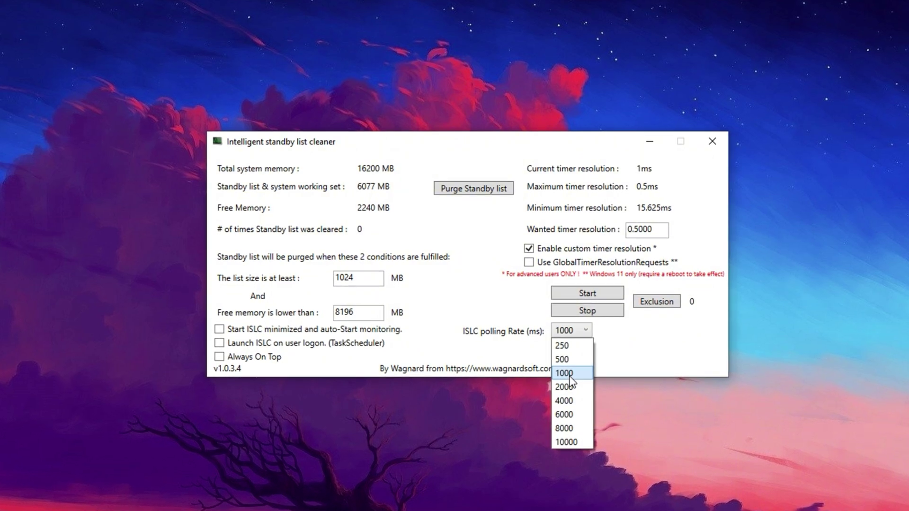
click(570, 375)
Step: Enable minimized auto-start monitoring, launch on user logon and Always On Top, then start the standby list monitoring and minimize the window
click(219, 329)
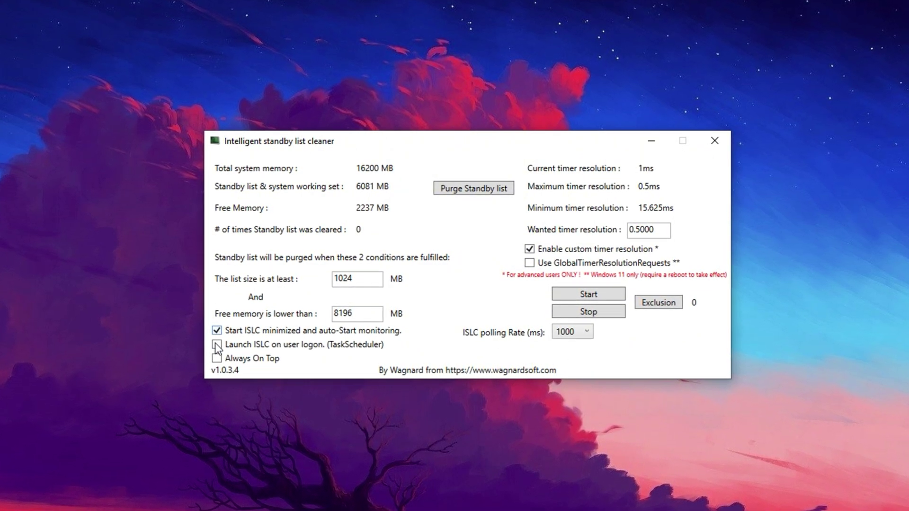
click(217, 345)
click(217, 358)
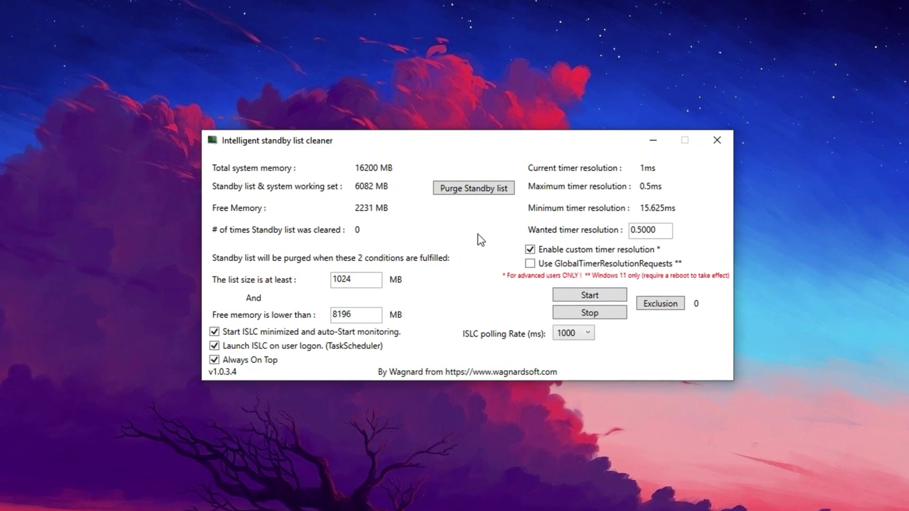
click(591, 296)
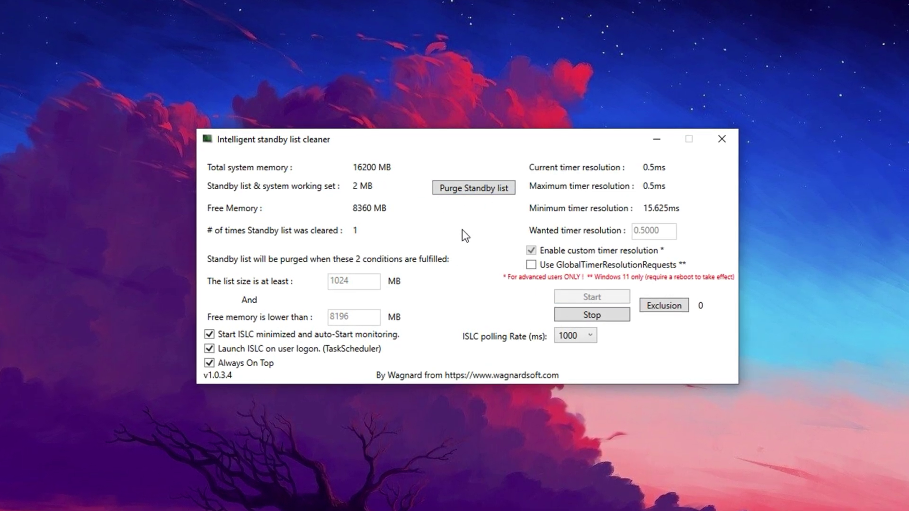
click(653, 142)
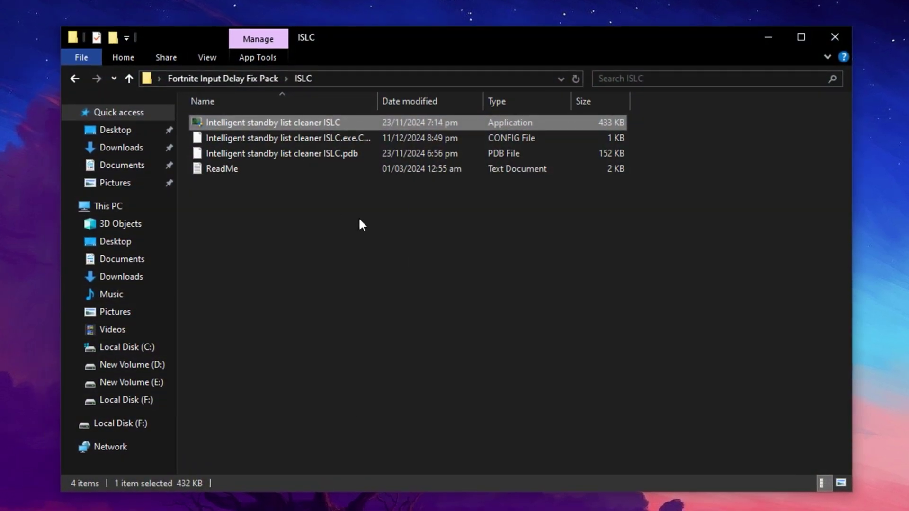
Step: Return to the Fortnite Input Delay Fix Pack folder and run FilterKeysSetter as administrator
click(359, 217)
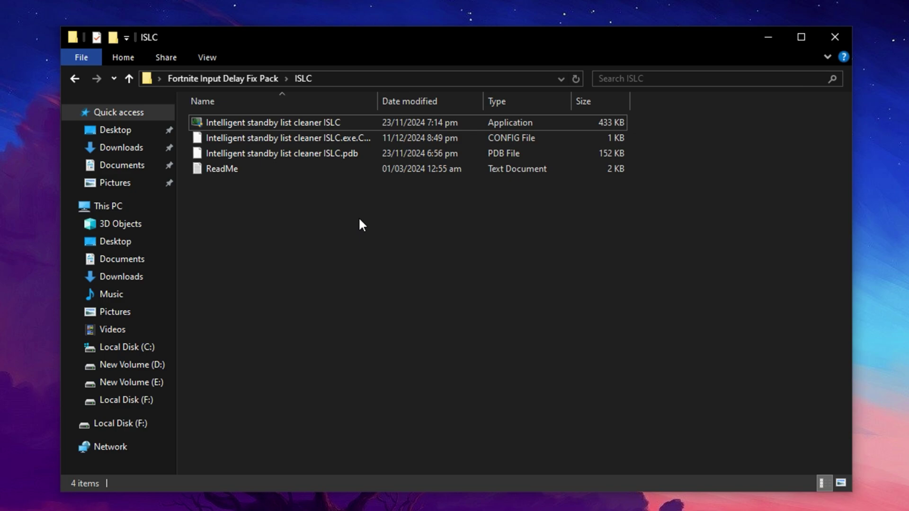
key(BackSpace)
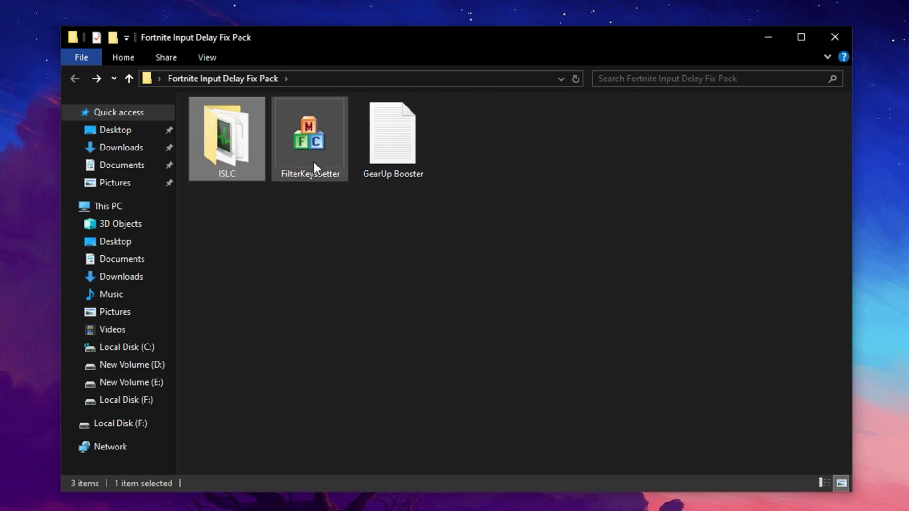
click(318, 144)
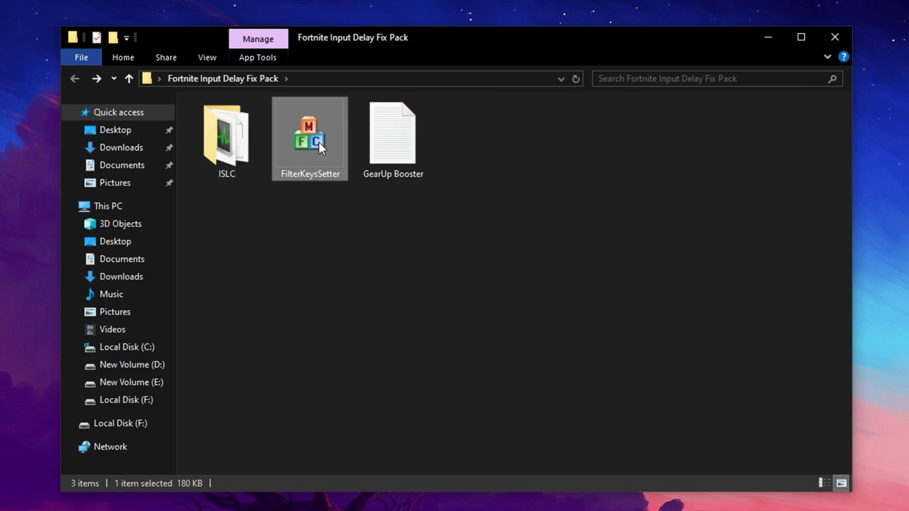
right_click(294, 136)
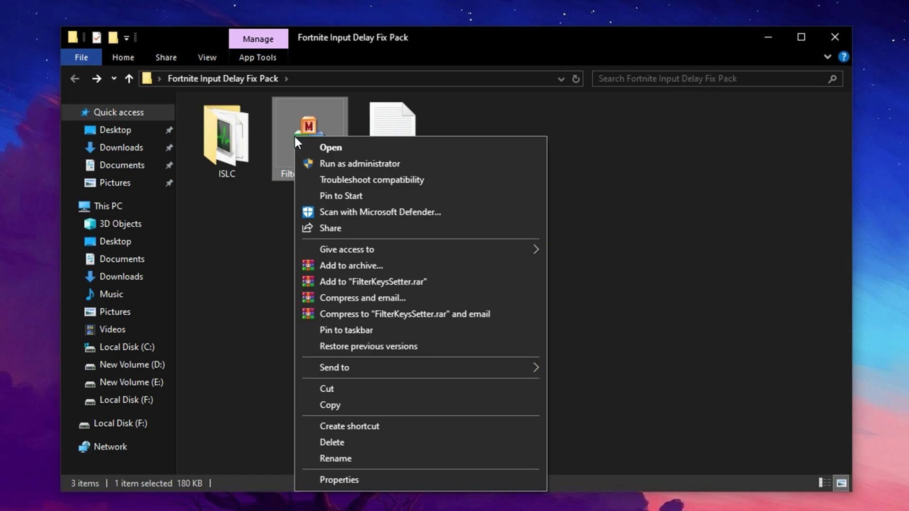
click(325, 164)
click(389, 387)
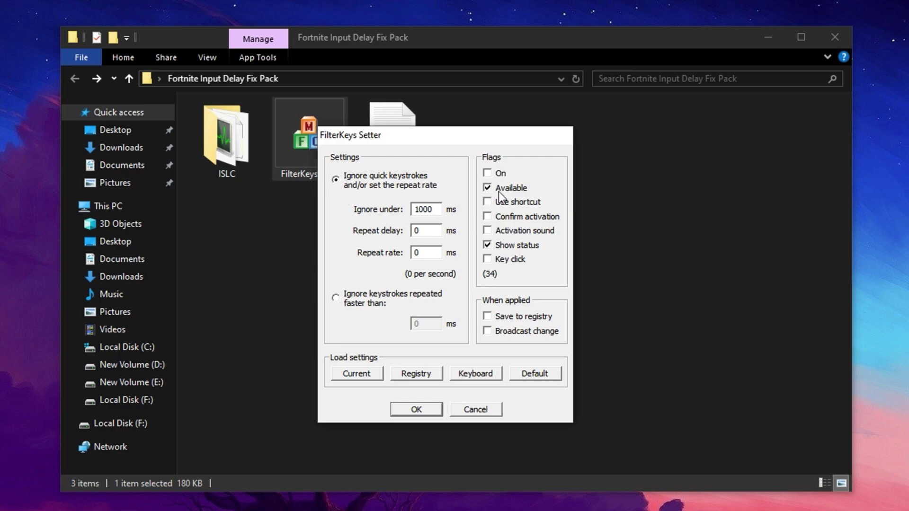
Step: Apply filter keys with activation sound, ignore under 0 ms, repeat delay 200 ms and repeat rate 25 ms, saved to the registry
click(487, 231)
drag(437, 210, 408, 208)
text(200)
drag(426, 256, 392, 253)
text(25)
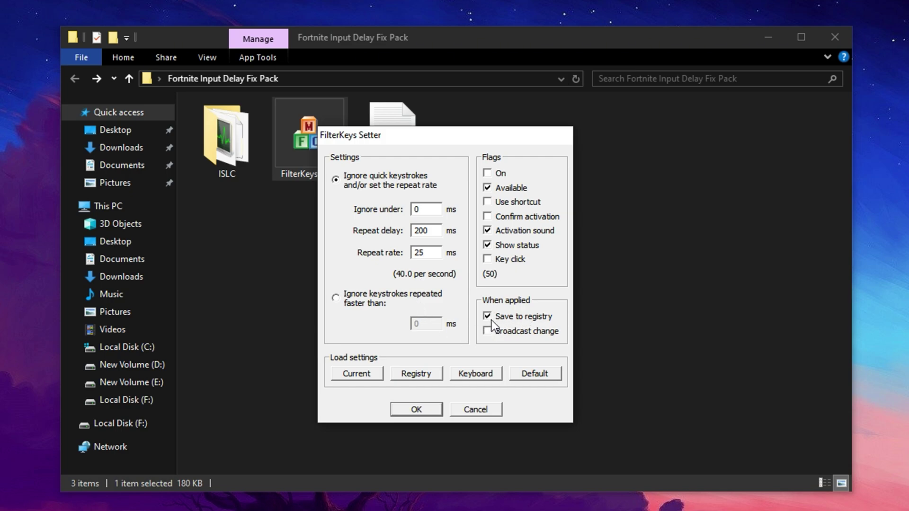
click(412, 410)
click(363, 260)
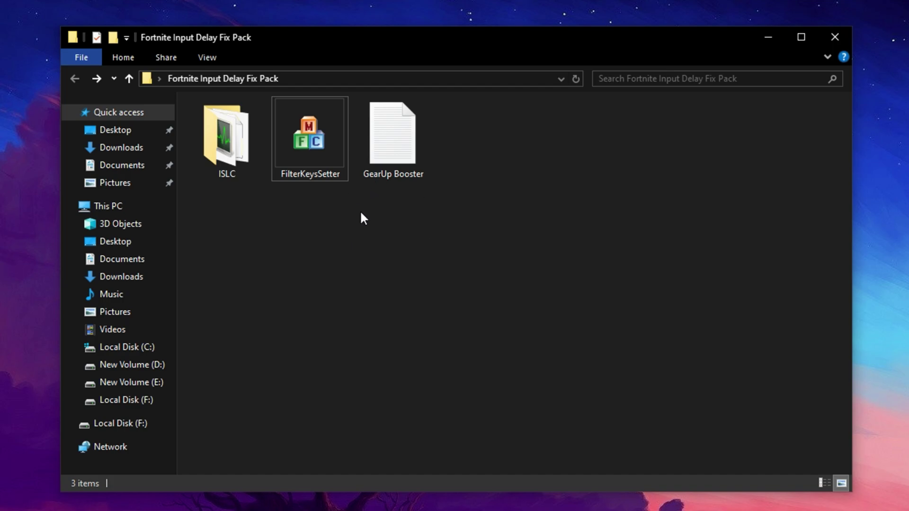
Step: Select the download link in the GearUp Booster text file and launch GearUP Booster from the desktop
click(404, 162)
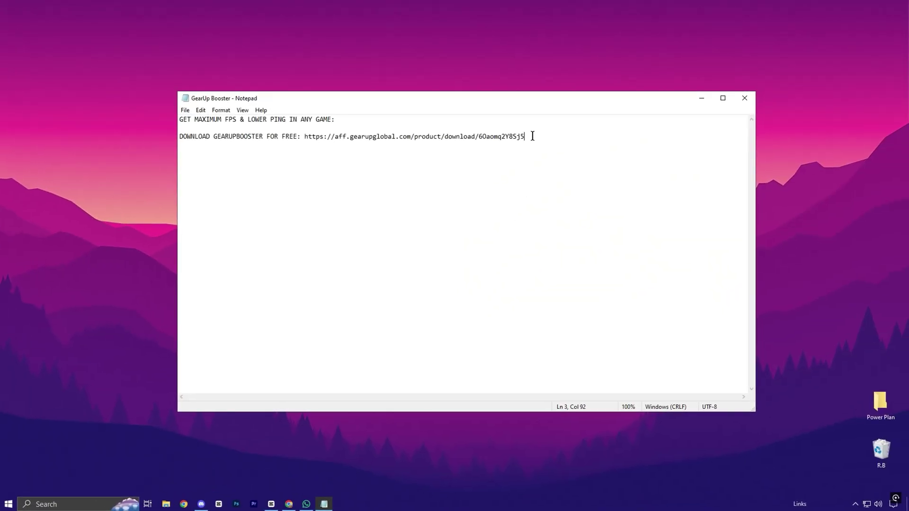
drag(532, 135, 315, 141)
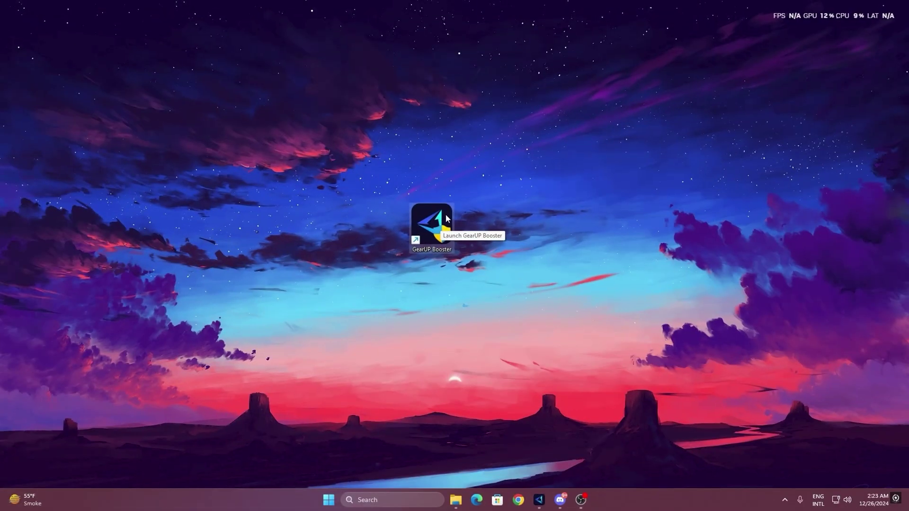
double_click(433, 232)
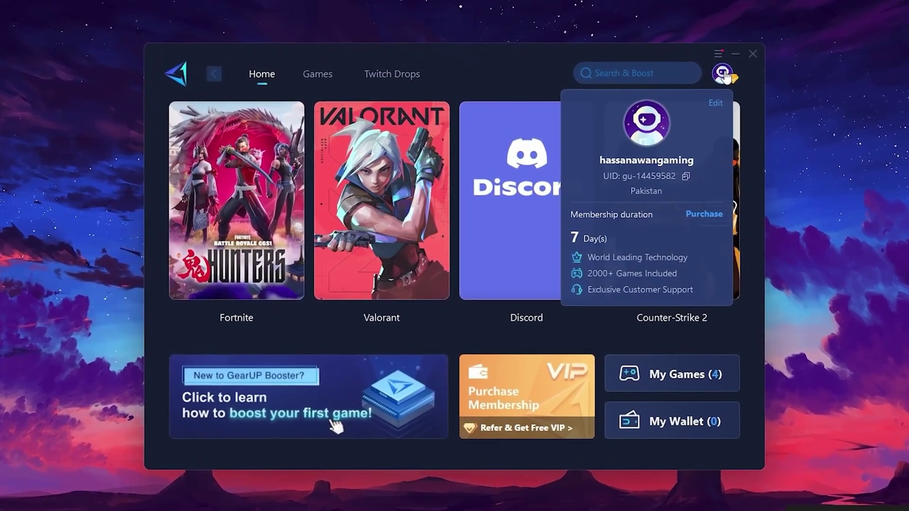
Step: Look over the account's membership details, the home page games and the catalogue of popular games that can be boosted
mouse_move(556, 129)
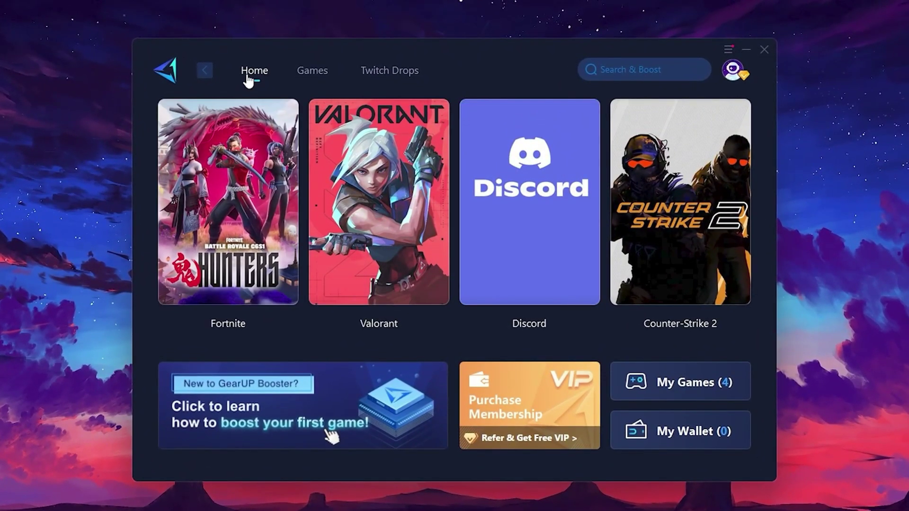
mouse_move(218, 165)
mouse_move(692, 184)
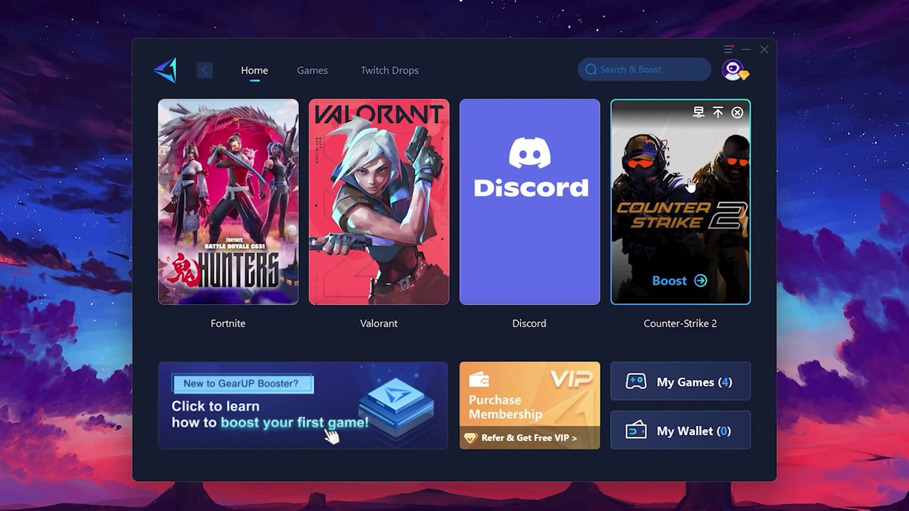
click(307, 75)
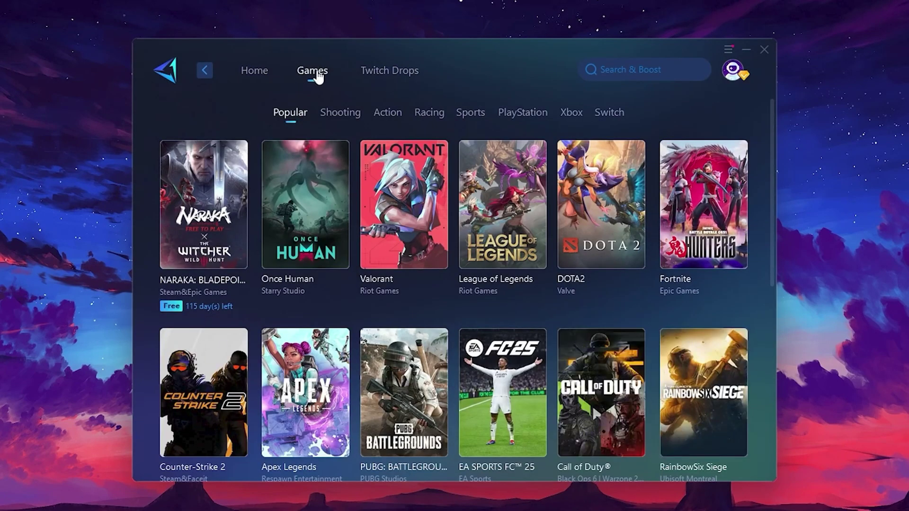
mouse_move(626, 170)
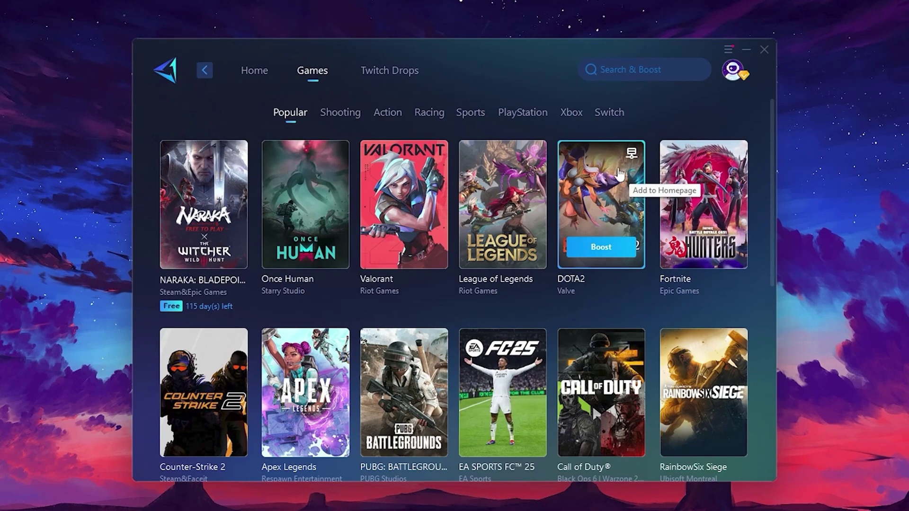
Step: Return to the home page and start the boost for Fortnite
click(255, 75)
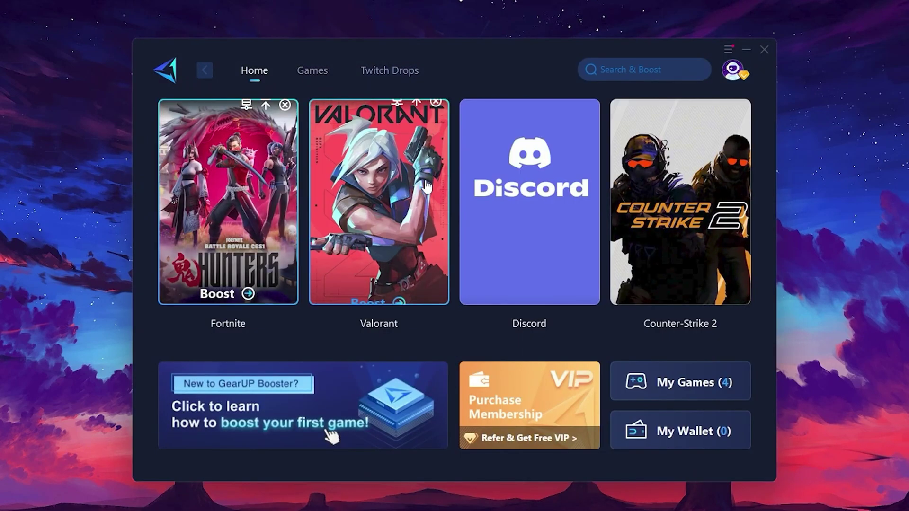
mouse_move(248, 188)
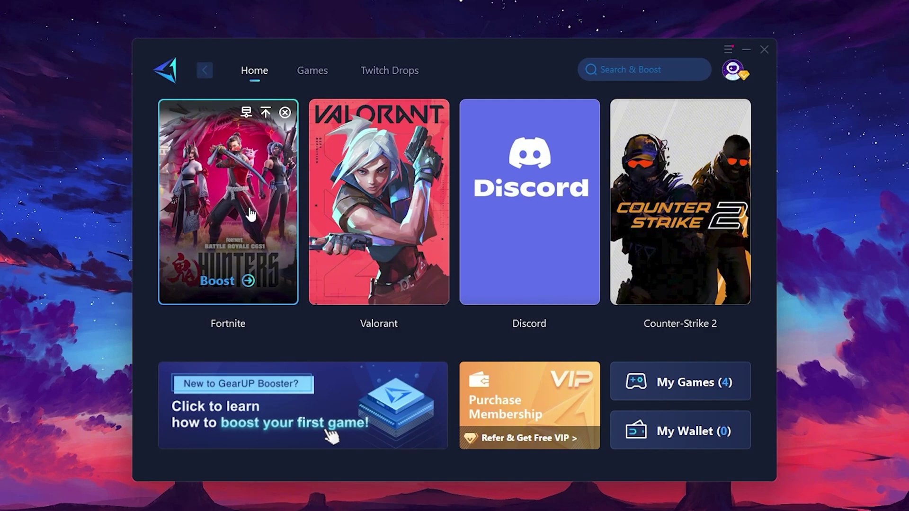
click(219, 283)
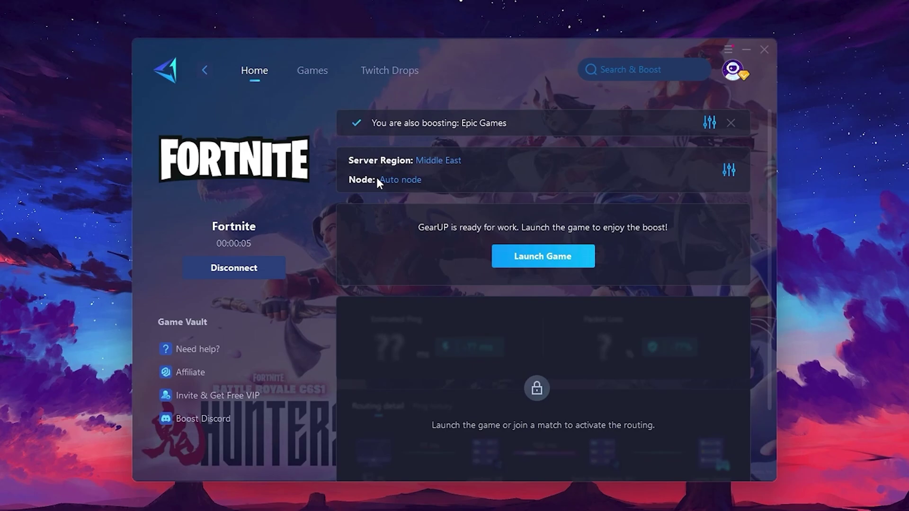
Step: Examine the game server regions offered for Fortnite, including the North America options, and leave the selection without changing it
click(444, 160)
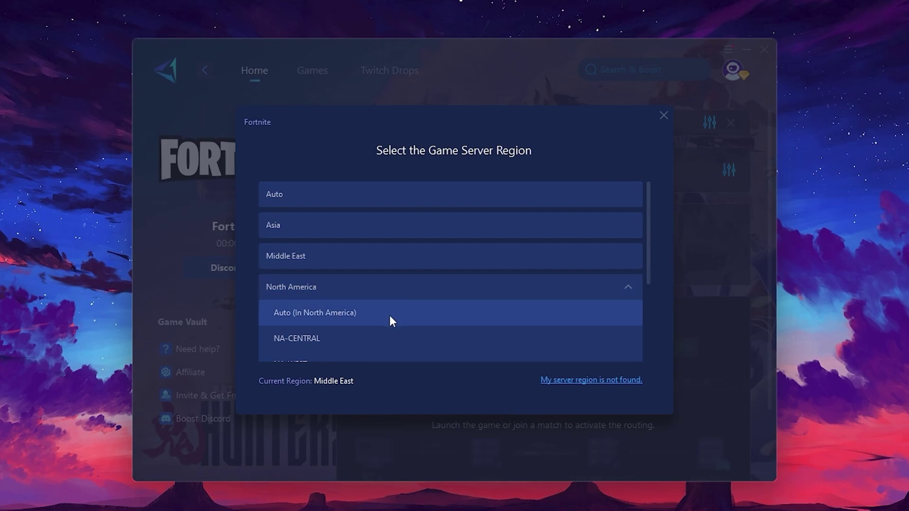
scroll(420, 285, down, 1)
scroll(358, 253, up, 1)
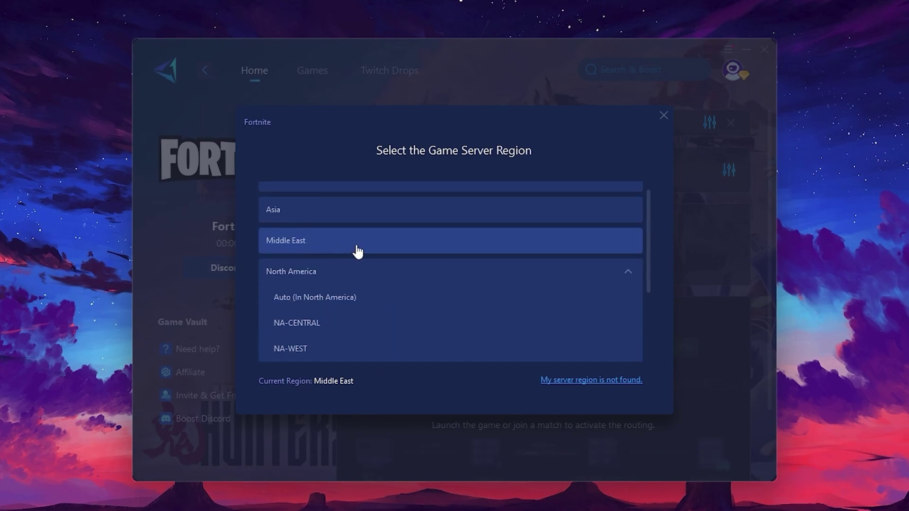
click(663, 115)
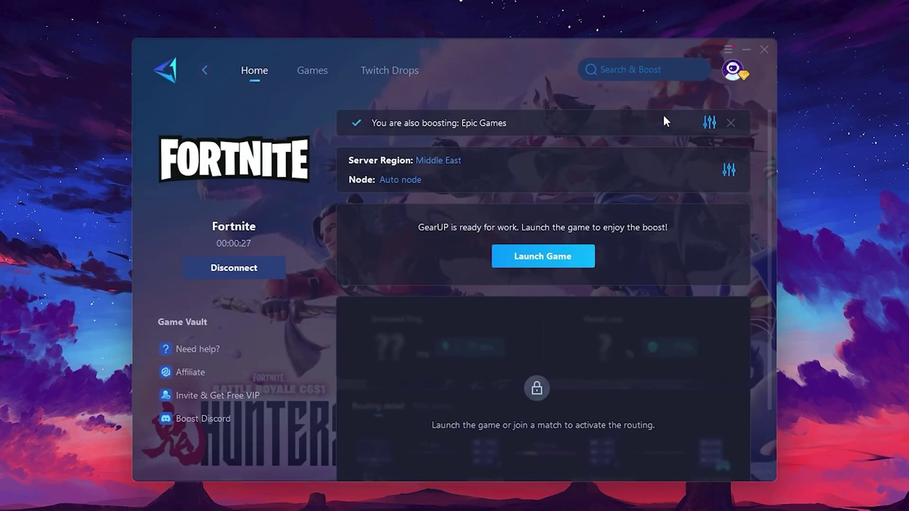
Step: Examine the available Middle East server nodes for Fortnite with their pings and modes, and leave the node selection without changing it
click(396, 183)
scroll(592, 289, down, 2)
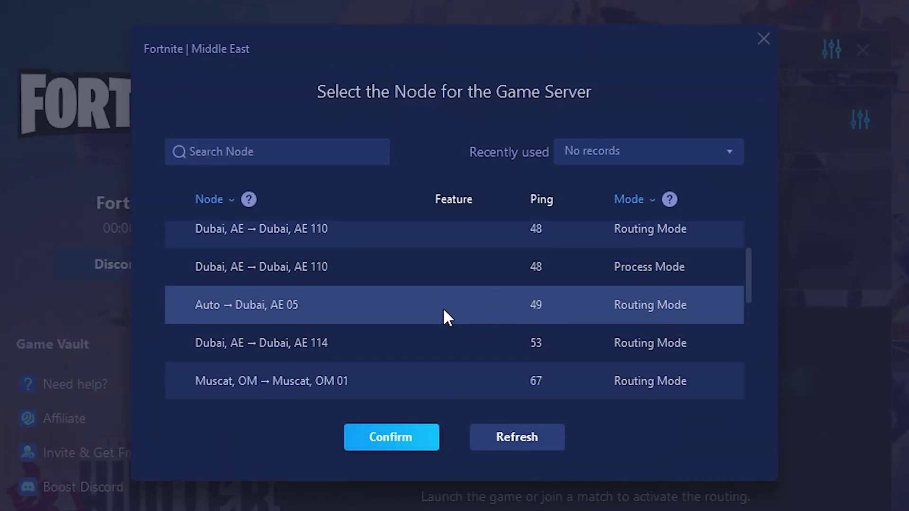
scroll(568, 308, up, 2)
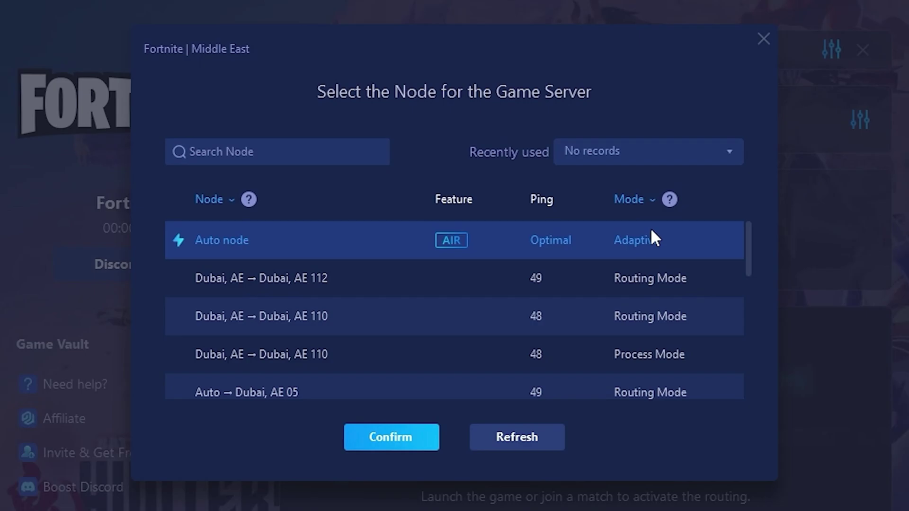
click(763, 40)
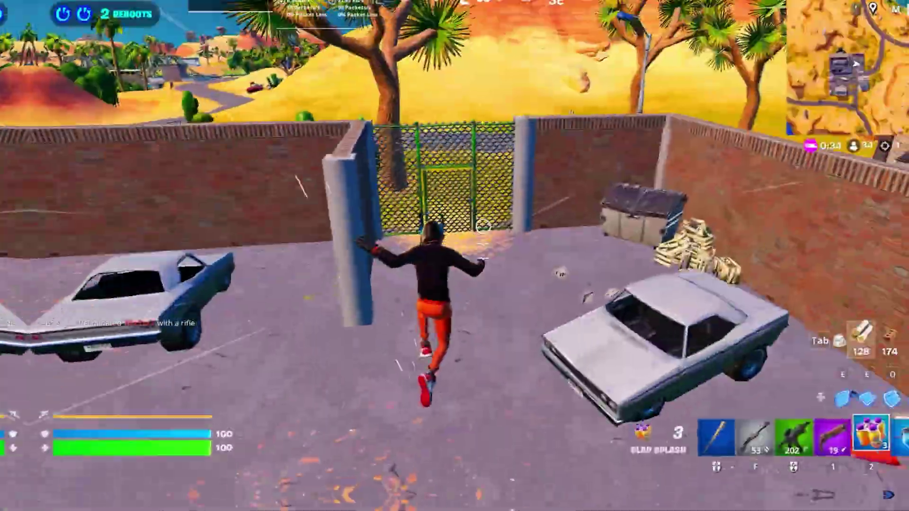
key(w)
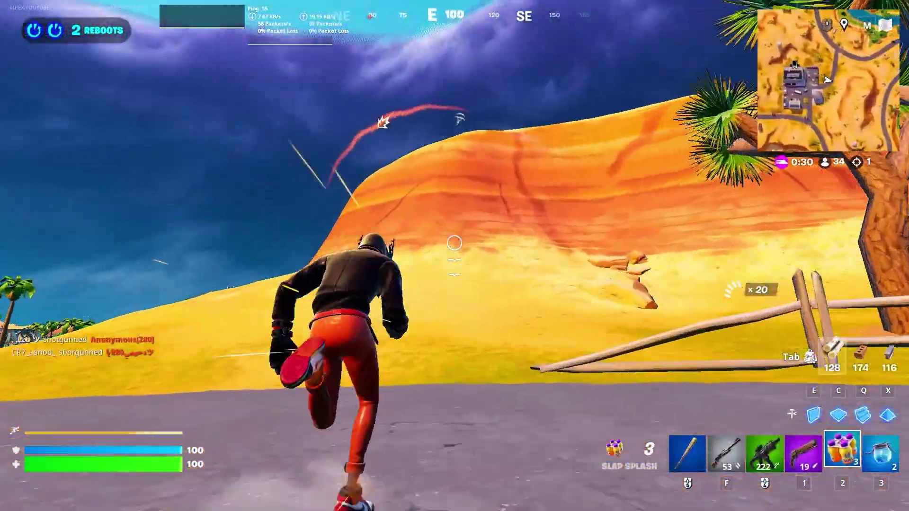
key(c)
key(w)
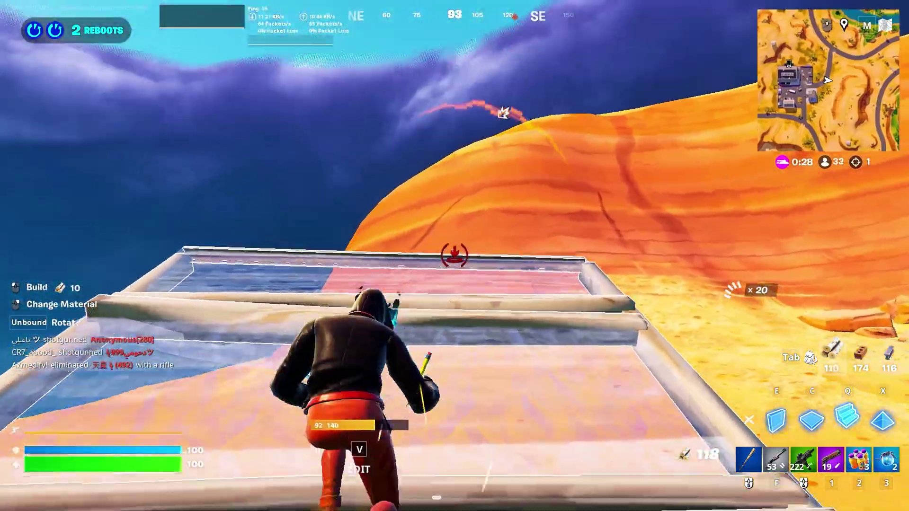
key(w)
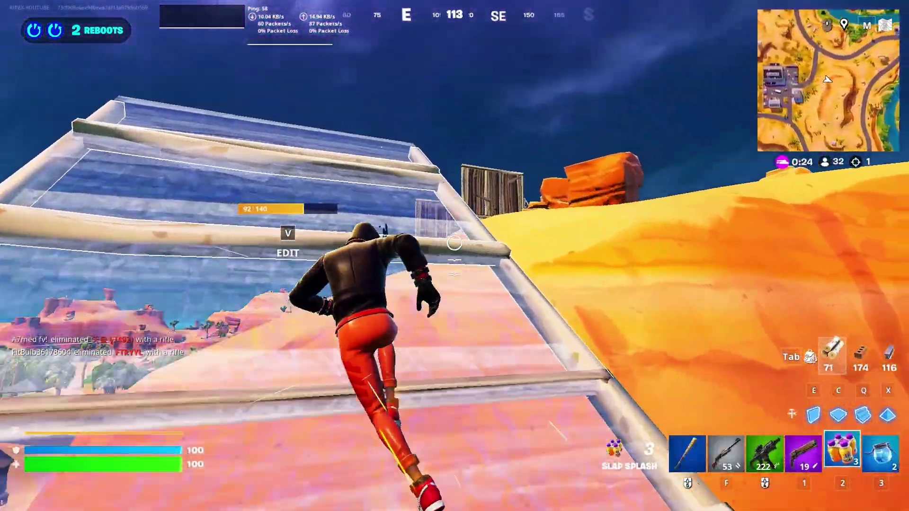
key(1)
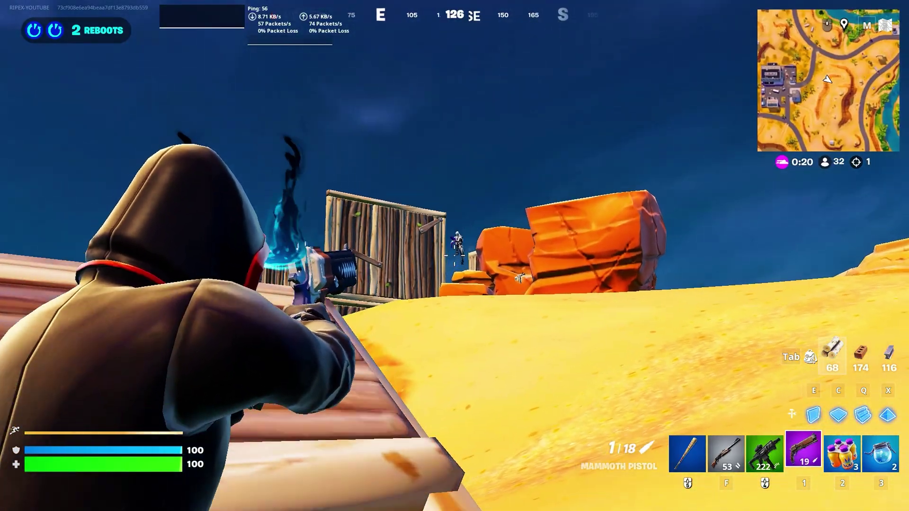
click(454, 255)
key(f)
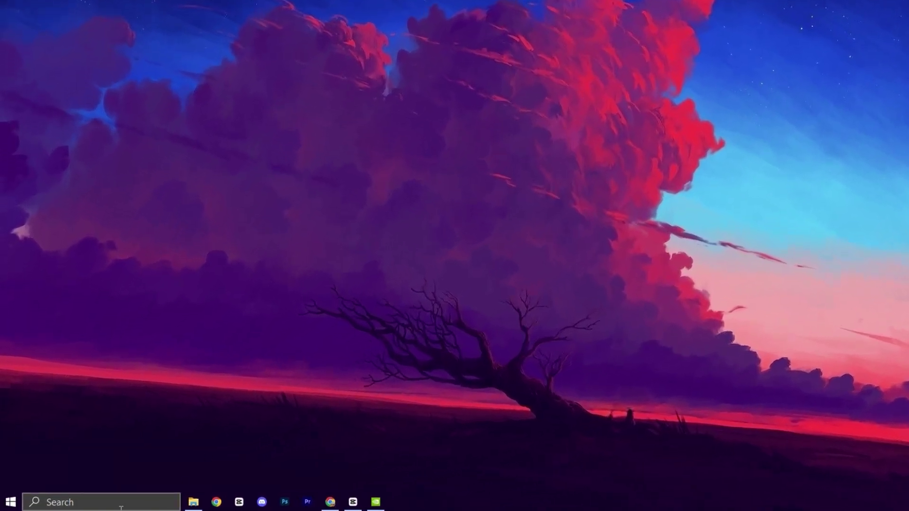
Step: Search Windows for the Keyboard control panel, open its properties and set the character repeat rate to the Fast end
key(super)
text(keyb)
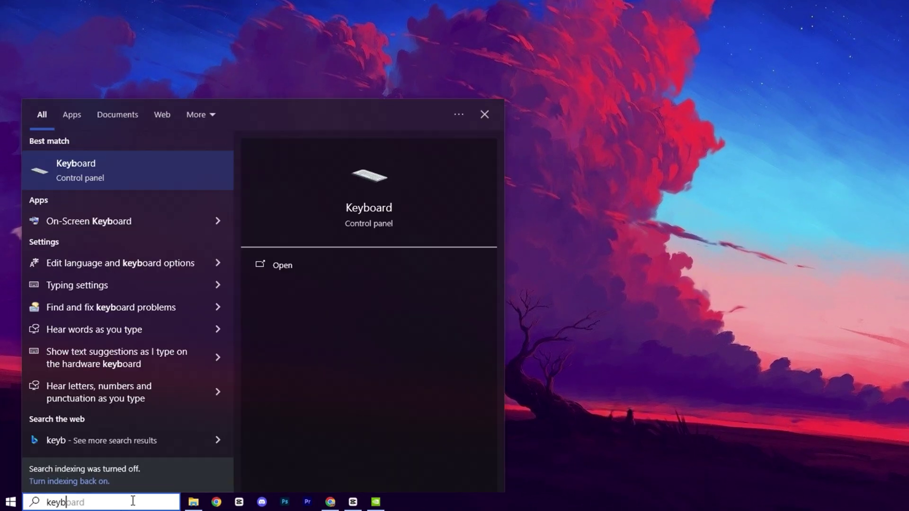
click(124, 183)
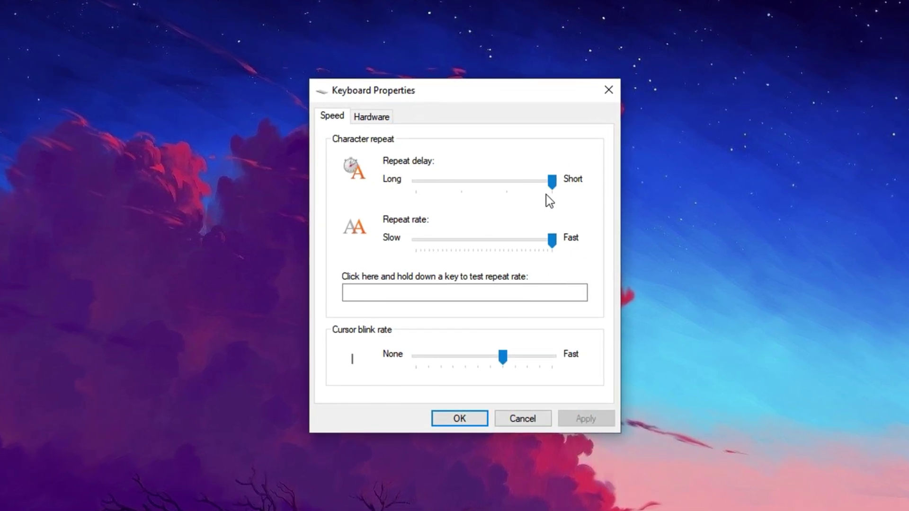
drag(551, 243, 558, 254)
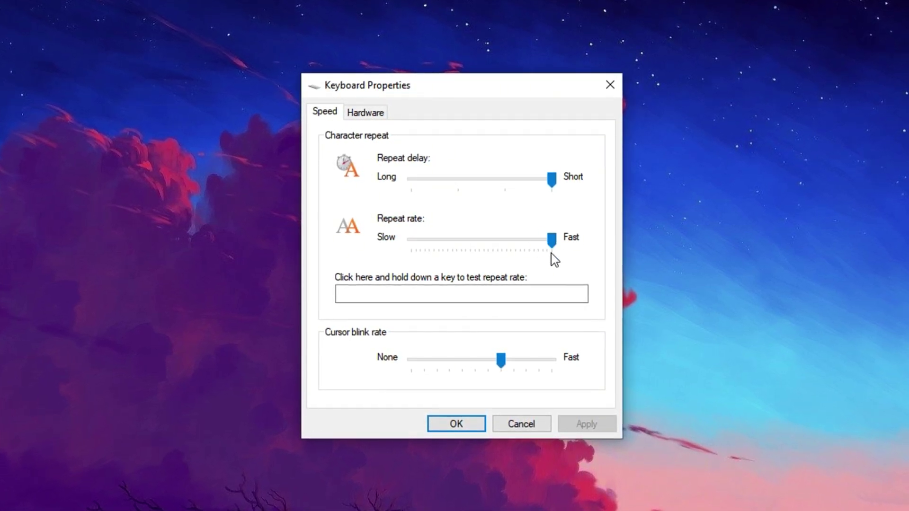